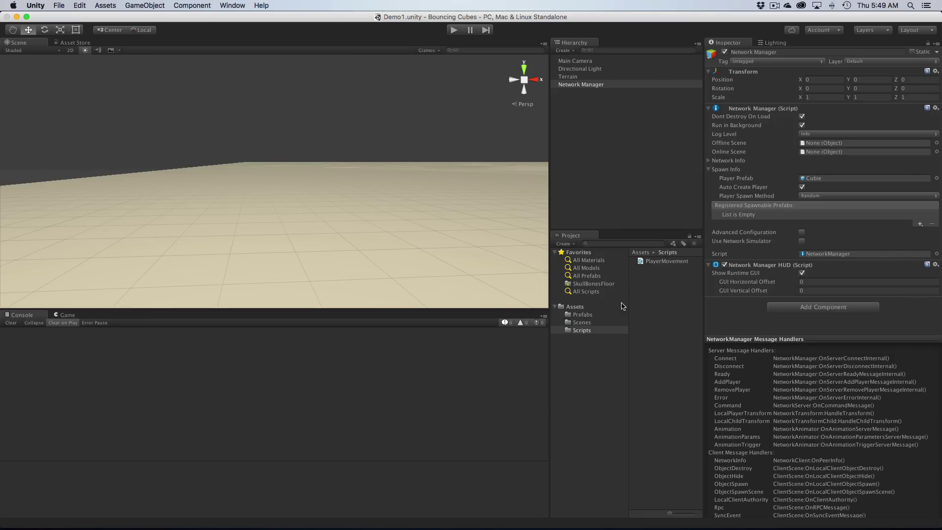
# - Open PlayerMovement in MonoDevelop and add 'if (!isLocalPlayer) return;' at the top of Update
pyautogui.doubleClick(658, 262)
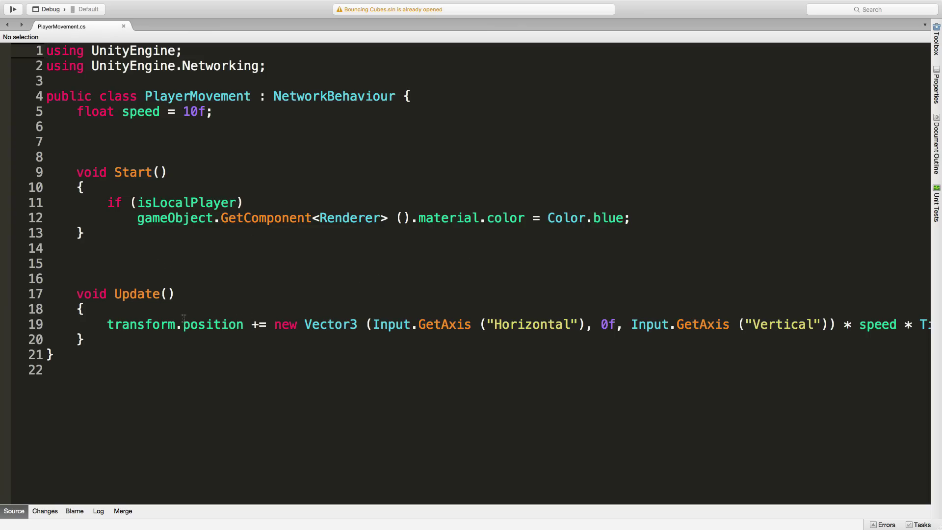
pyautogui.click(173, 189)
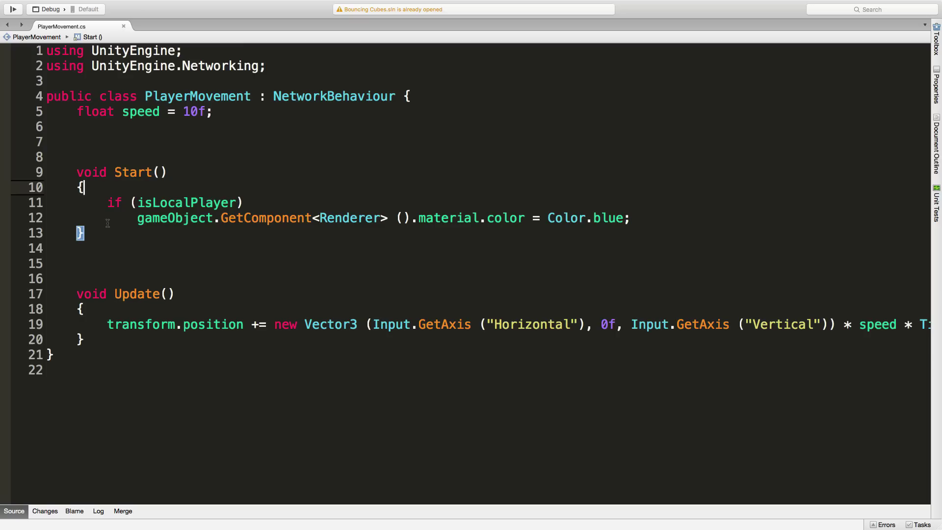
pyautogui.moveTo(107, 202); pyautogui.dragTo(212, 221)
pyautogui.click(108, 308)
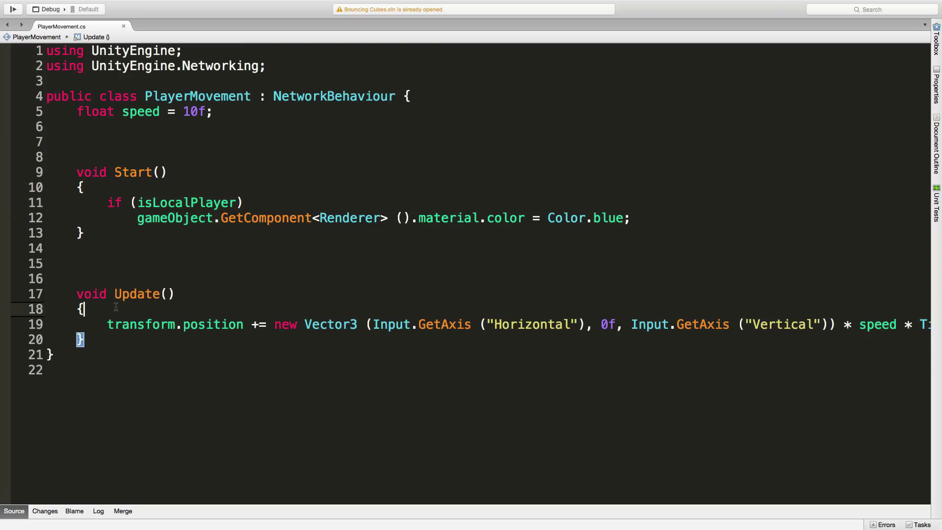
pyautogui.press('Return')
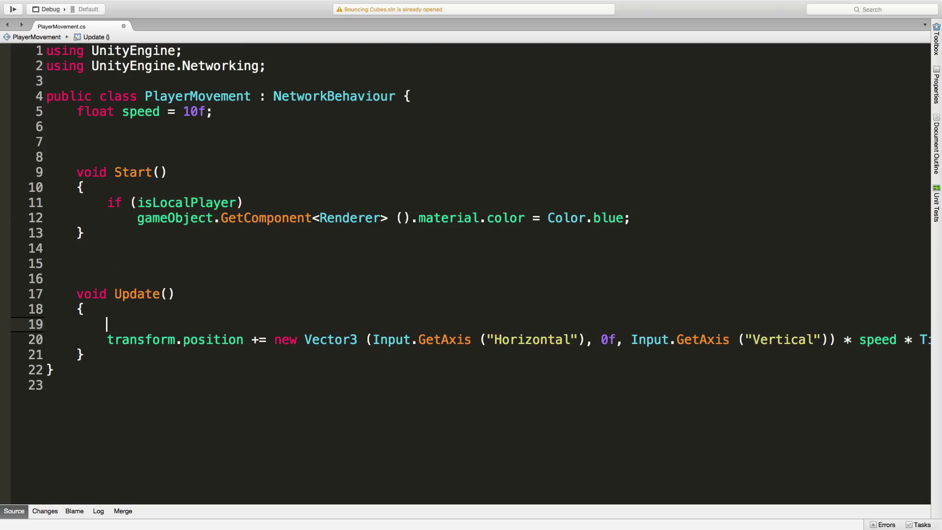
pyautogui.write('if(')
pyautogui.write('!isLocalPlayer)')
pyautogui.press('Return')
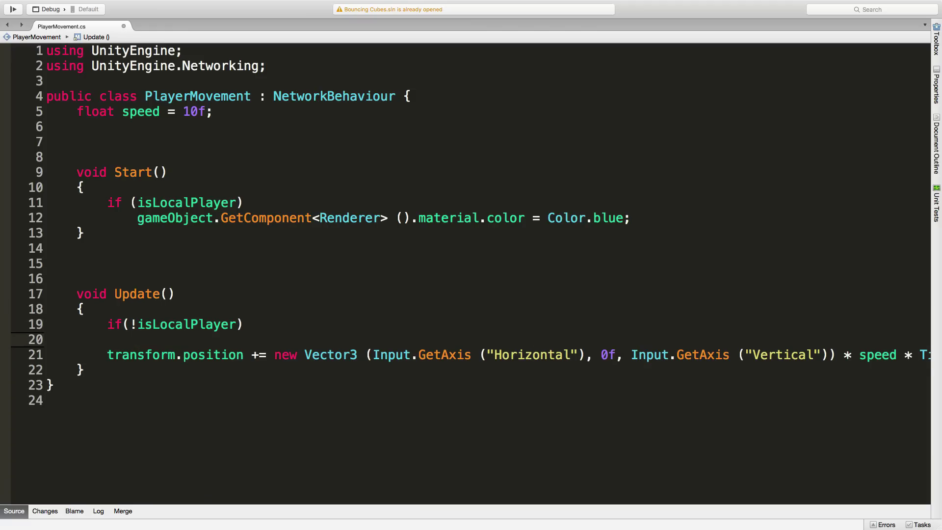
pyautogui.write('return;')
pyautogui.press('Return')
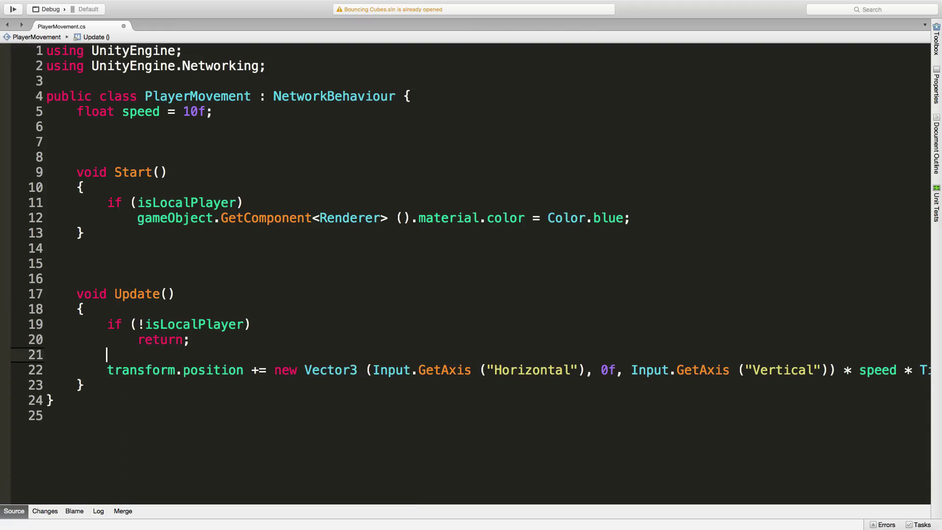
# - Clear the selected movement line in Update and return to the Unity editor
pyautogui.scroll(-1, 258, 264)
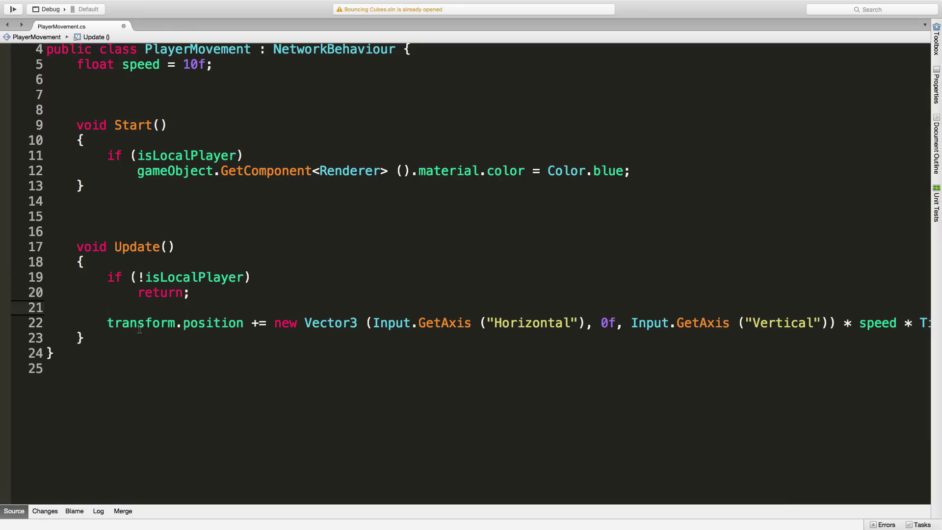
pyautogui.moveTo(107, 324); pyautogui.dragTo(640, 328)
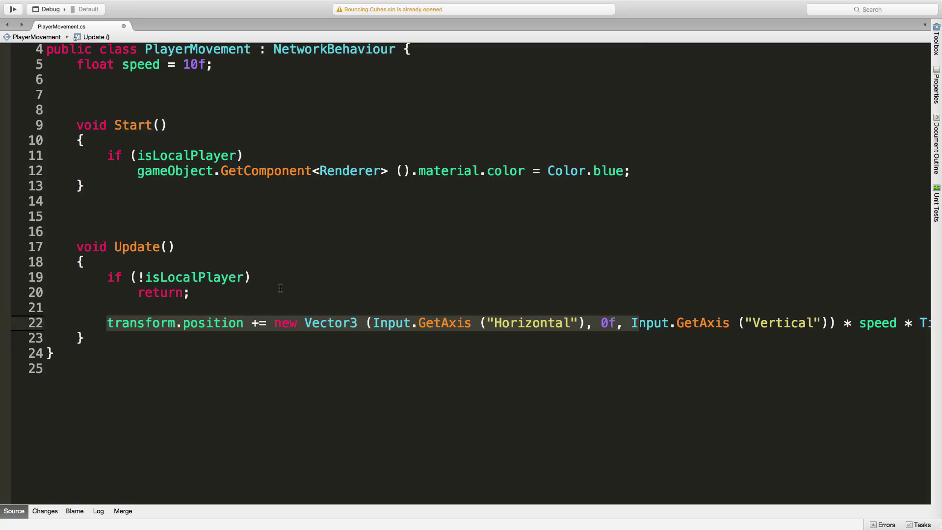
pyautogui.click(337, 289)
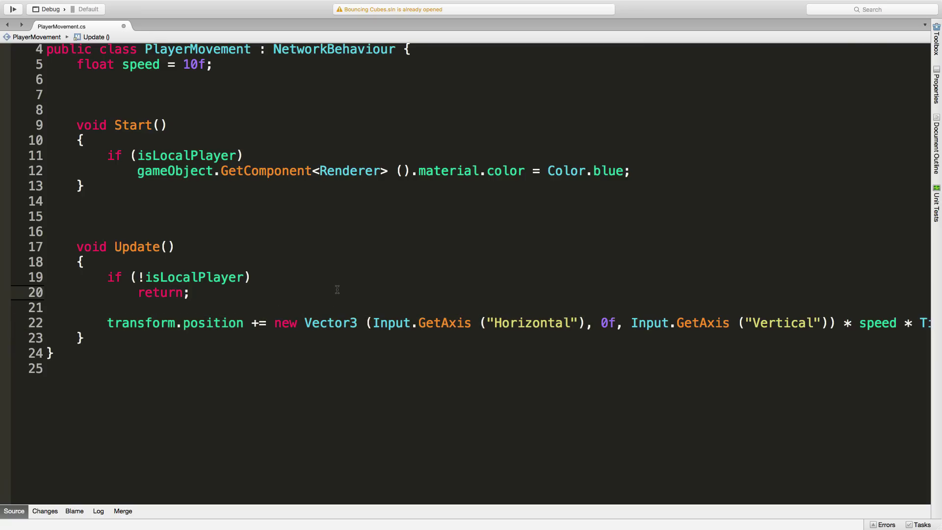
pyautogui.press('super+Tab')
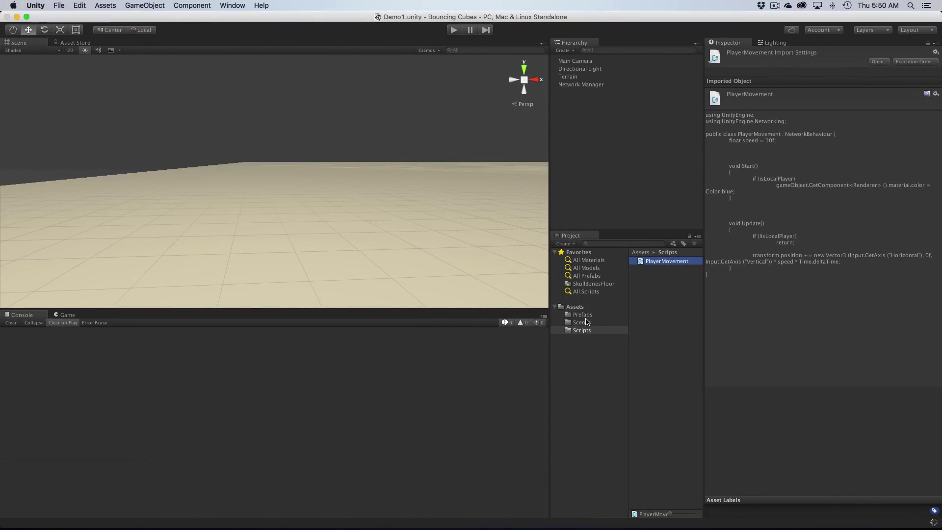
# - Add a Network > NetworkTransform component to the Cubie prefab in Assets > Prefabs
pyautogui.click(588, 315)
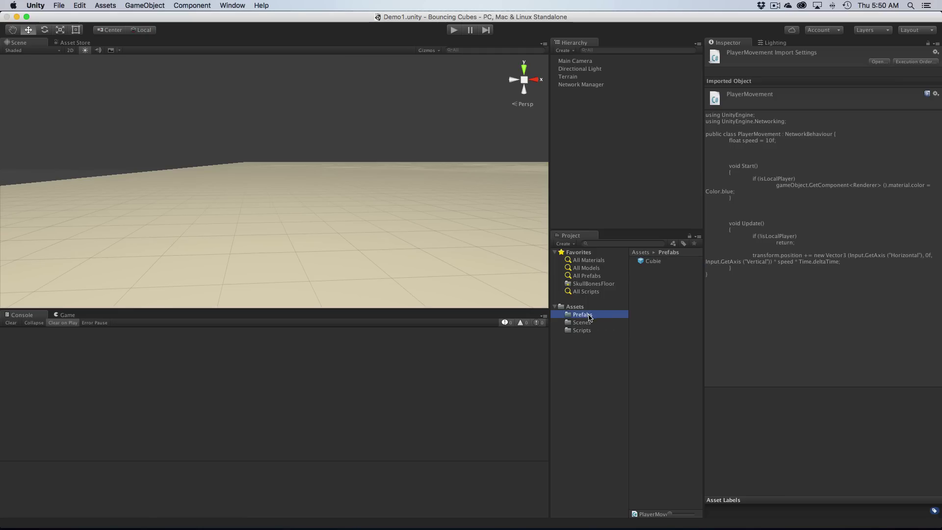
pyautogui.click(655, 264)
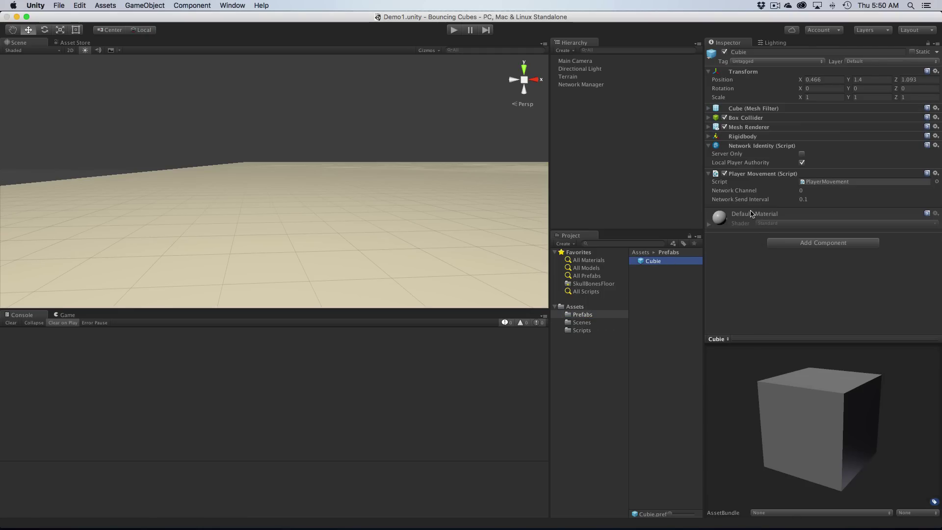
pyautogui.click(808, 244)
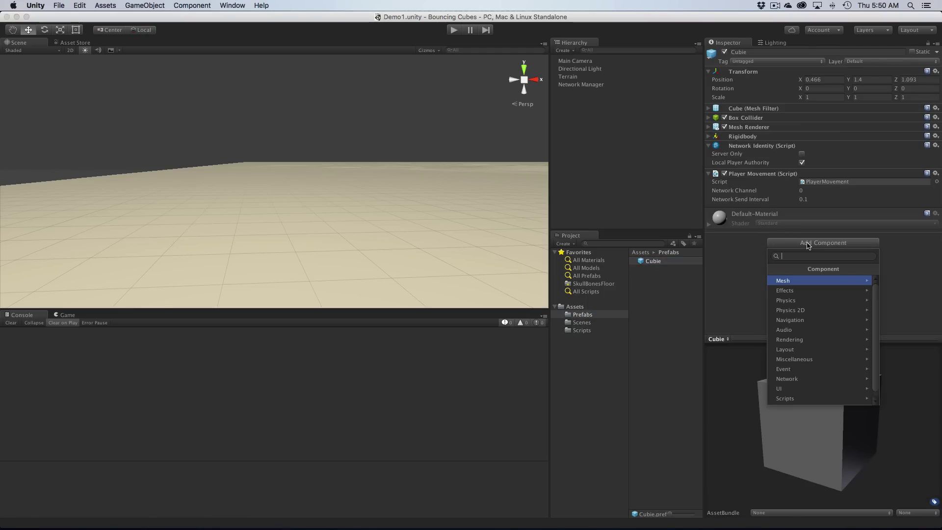
pyautogui.click(805, 379)
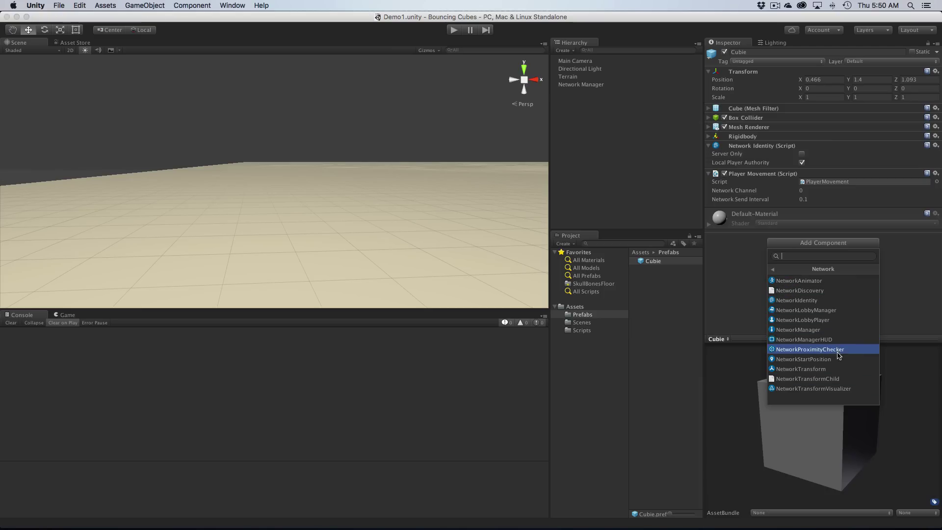
pyautogui.click(839, 368)
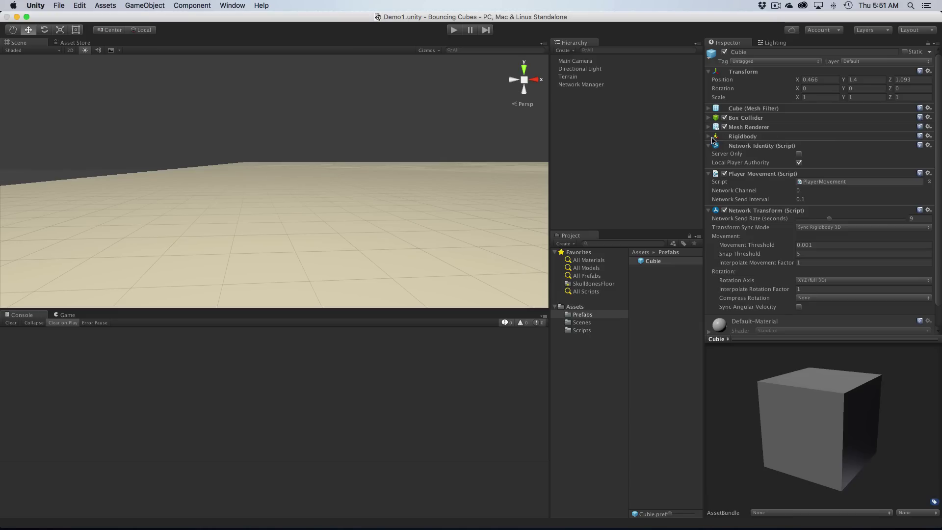
# - Change Cubie's Transform Sync Mode from Sync Rigidbody 3D to Sync Transform
pyautogui.click(814, 228)
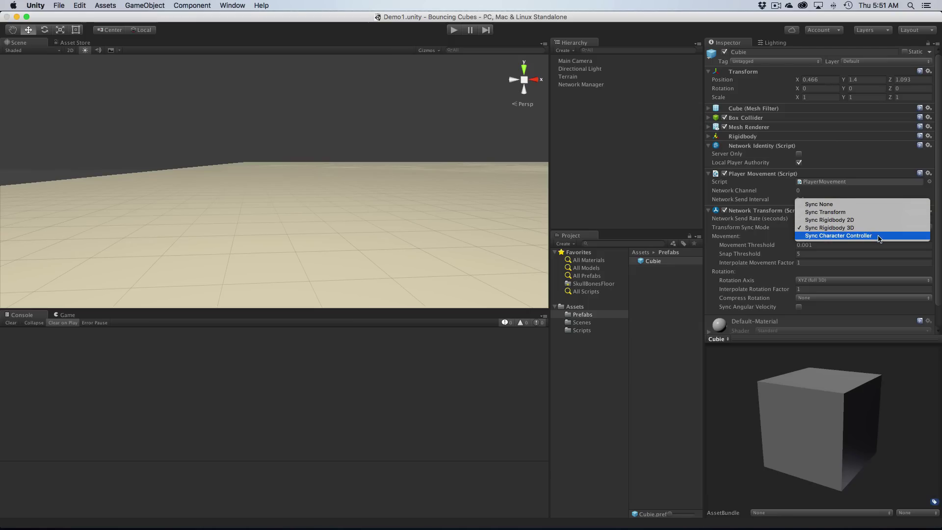
pyautogui.click(867, 211)
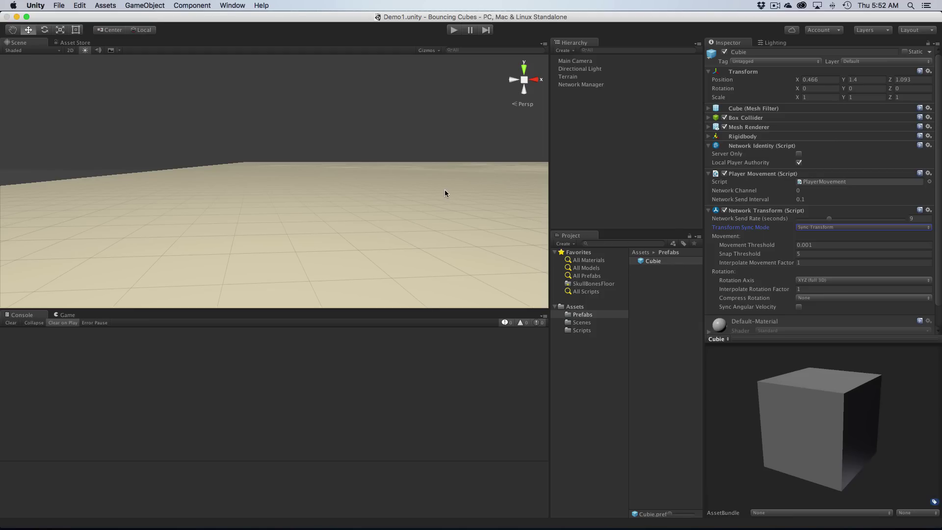
pyautogui.click(454, 30)
pyautogui.click(455, 31)
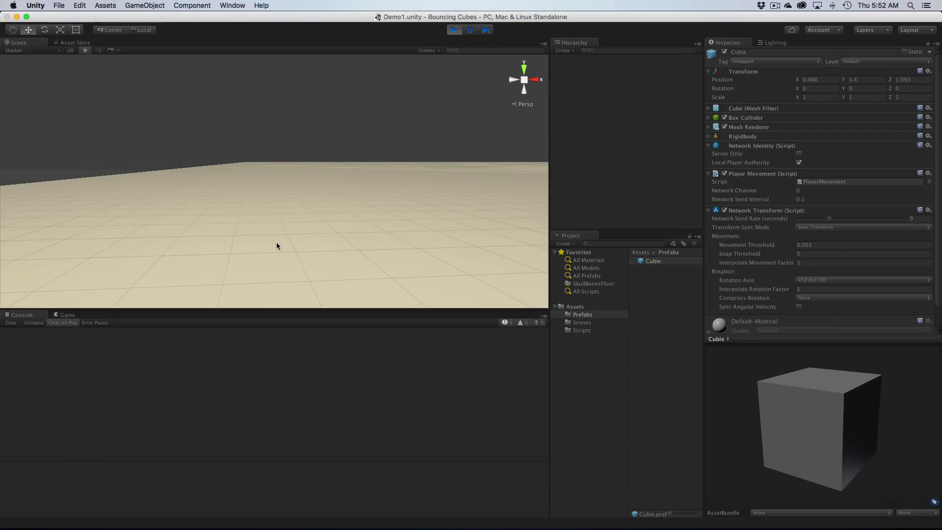
pyautogui.click(199, 352)
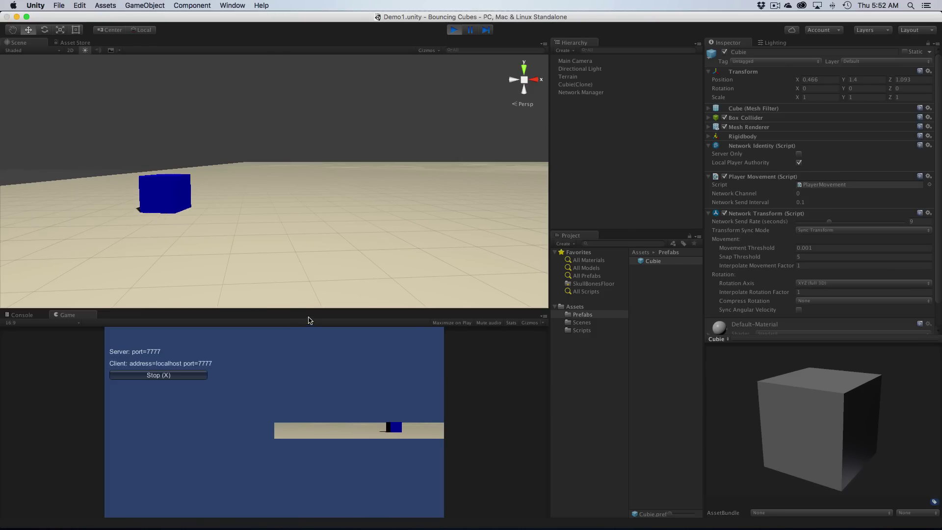
pyautogui.click(454, 30)
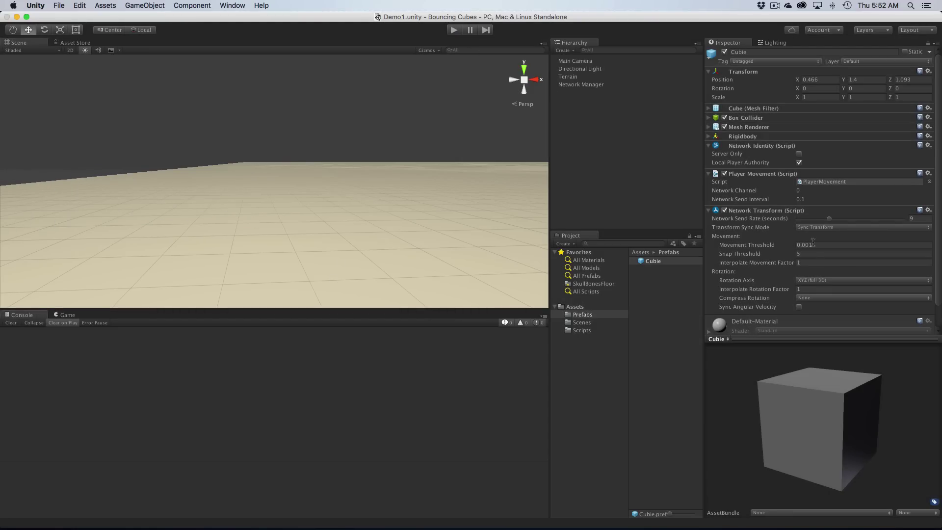
# - Set Cubie's Network Transform Rotation Axis to None, keeping Compress Rotation at None
pyautogui.click(824, 279)
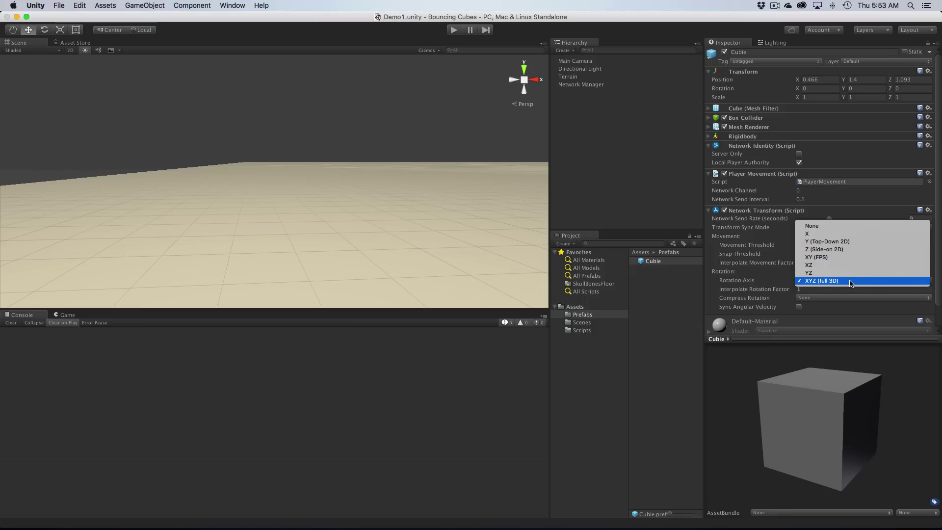
pyautogui.click(850, 227)
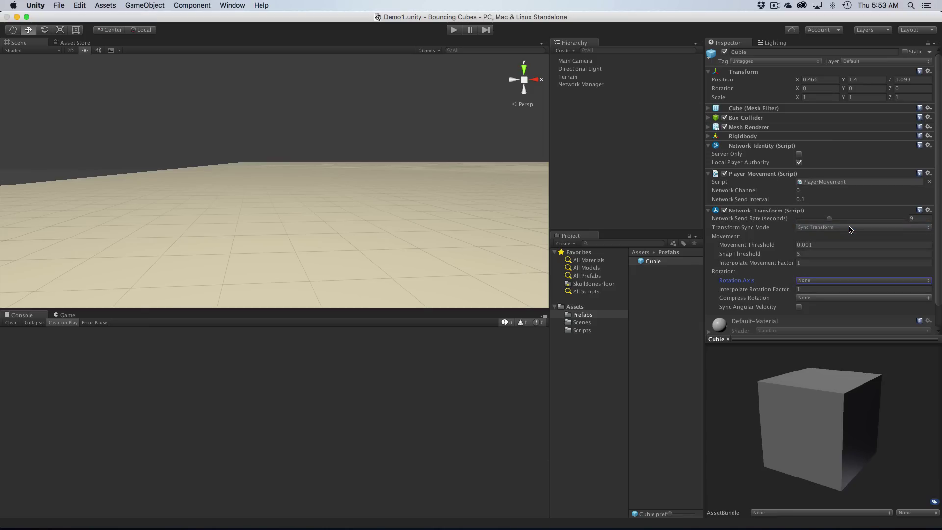
pyautogui.click(805, 298)
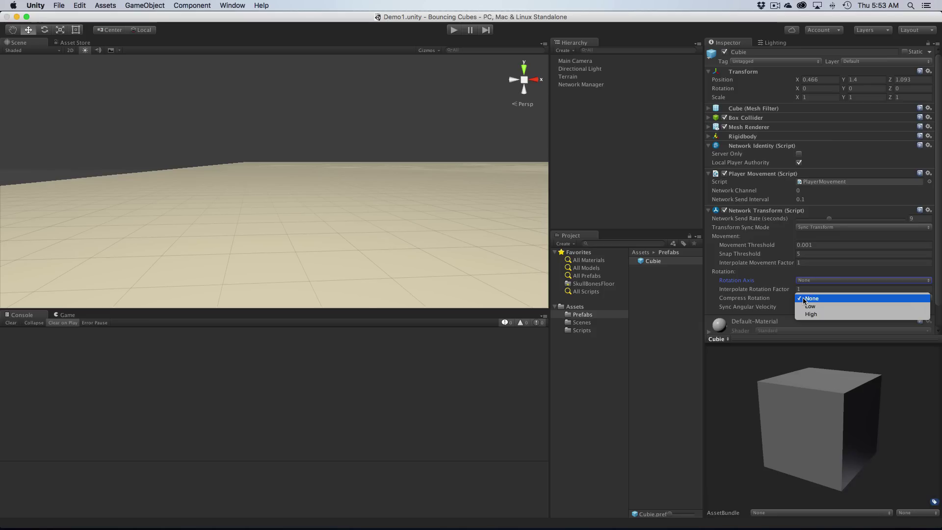
pyautogui.click(773, 303)
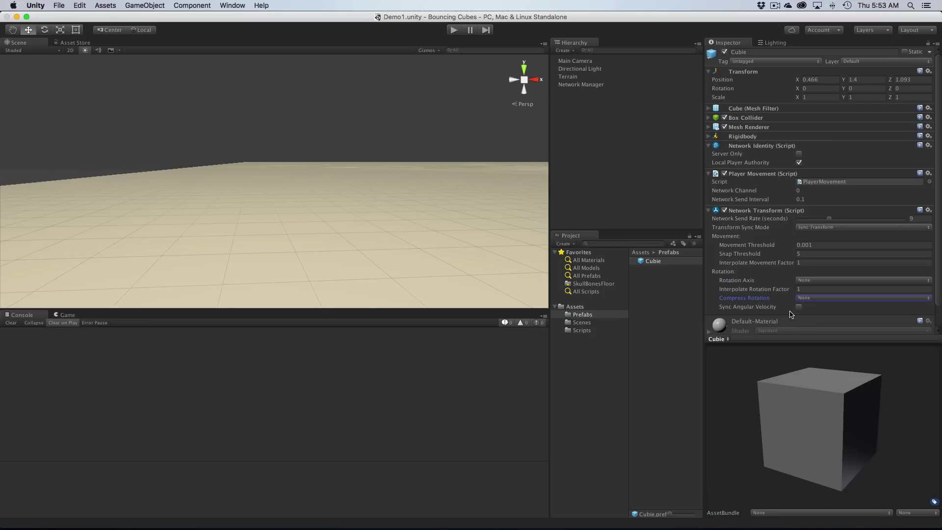
pyautogui.scroll(-2, 784, 298)
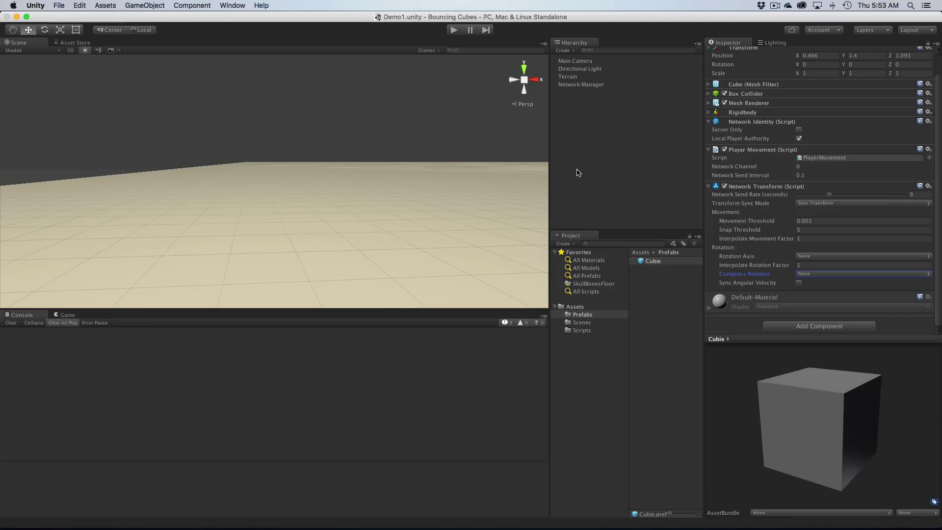
# - Build and run a standalone player, then start the editor game as LAN Host
pyautogui.press('super+b')
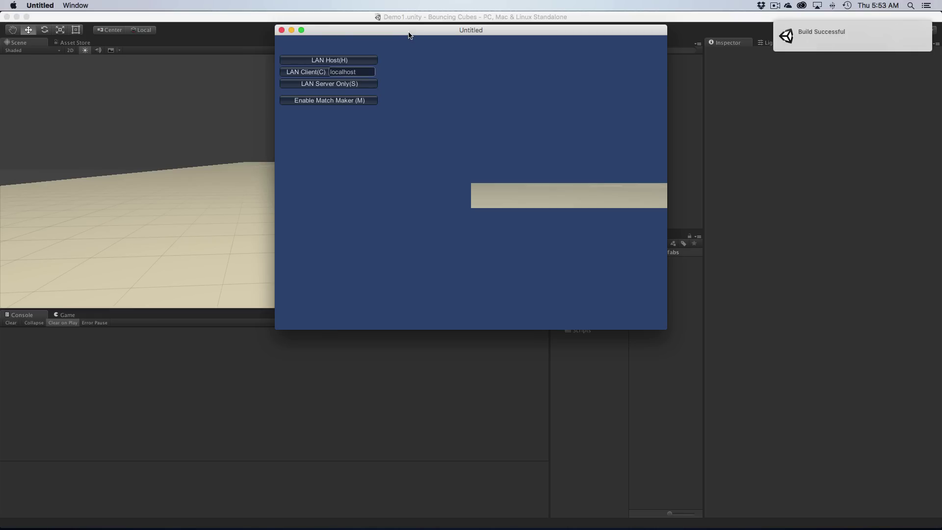
pyautogui.moveTo(410, 35); pyautogui.dragTo(702, 132)
pyautogui.click(421, 32)
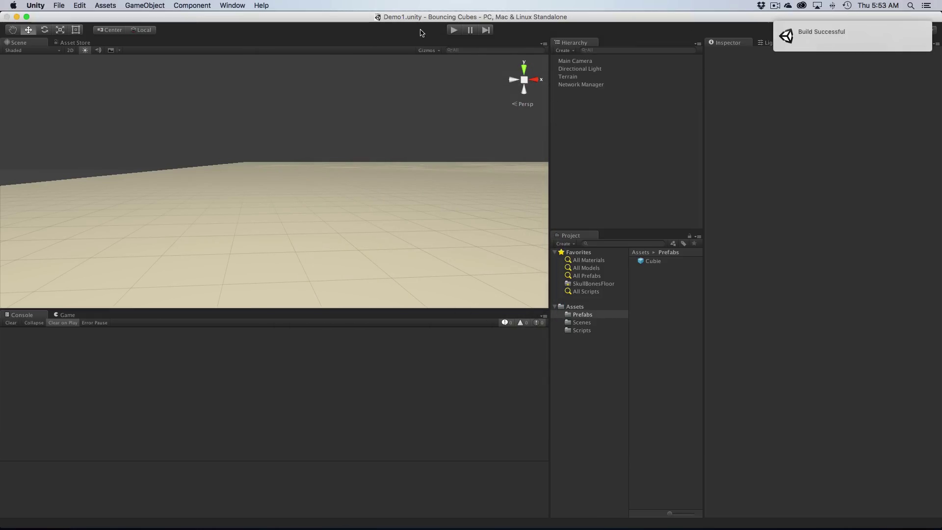
pyautogui.click(453, 31)
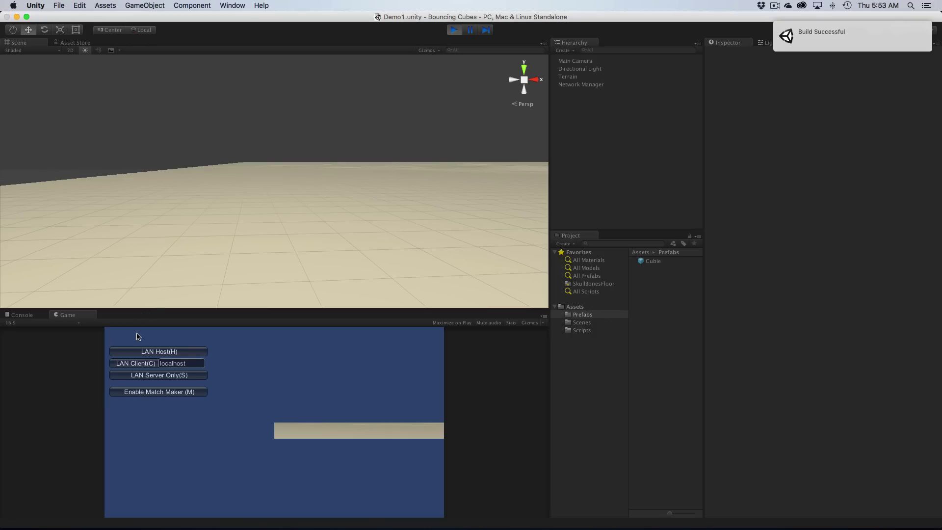
pyautogui.click(151, 351)
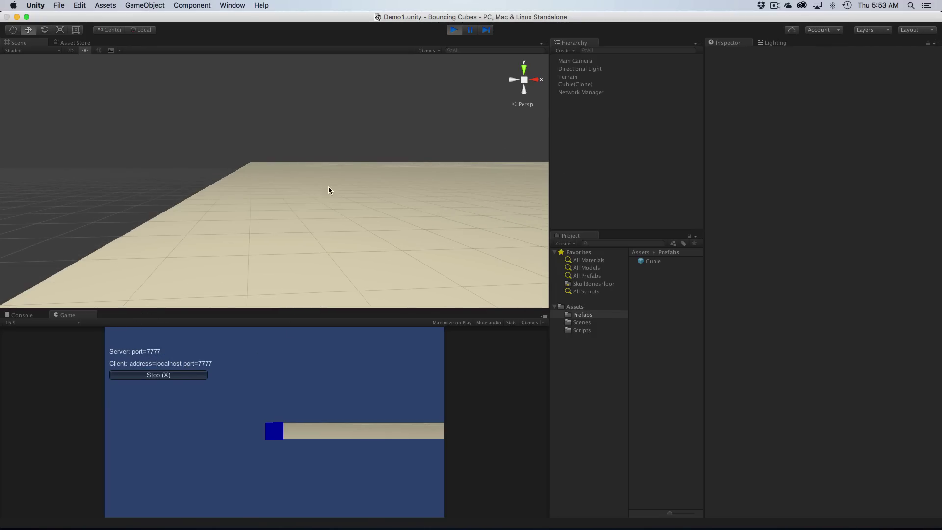
pyautogui.scroll(-5, 304, 193)
pyautogui.moveTo(311, 174)
pyautogui.mouseDown(button='middle')
pyautogui.moveTo(303, 229)
pyautogui.moveTo(292, 233)
pyautogui.moveTo(300, 162)
pyautogui.moveTo(302, 183)
pyautogui.moveTo(315, 171)
pyautogui.moveTo(312, 184)
pyautogui.mouseUp(button='middle')
pyautogui.click(337, 425)
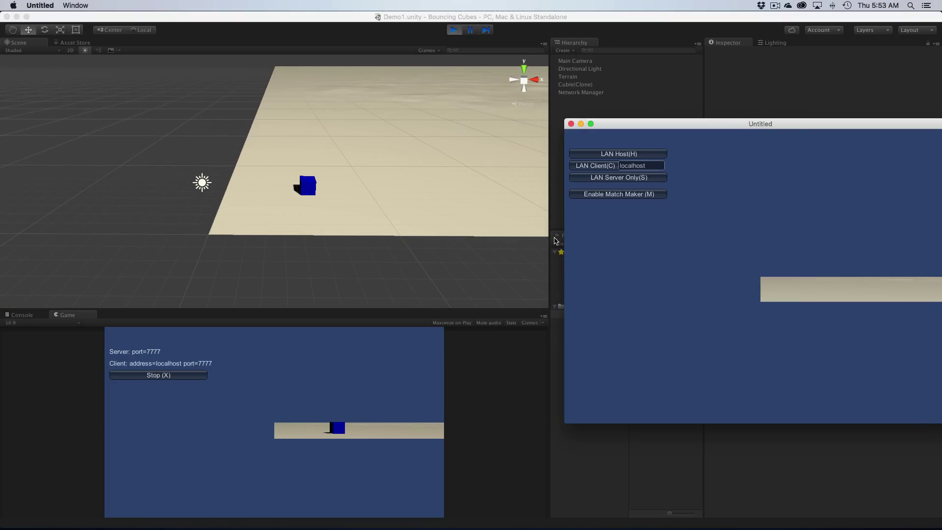
# - Connect the standalone build to the host as a LAN Client, spawning a second cube
pyautogui.click(612, 166)
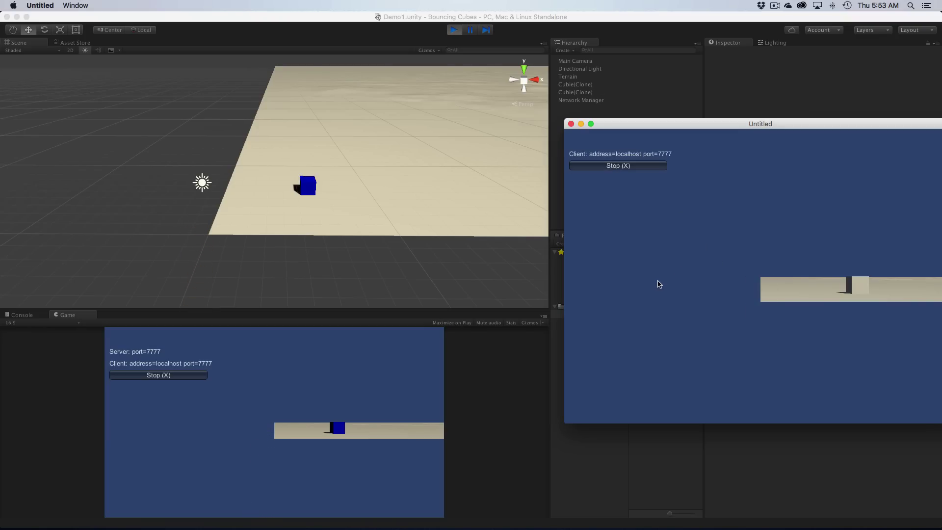
pyautogui.click(627, 167)
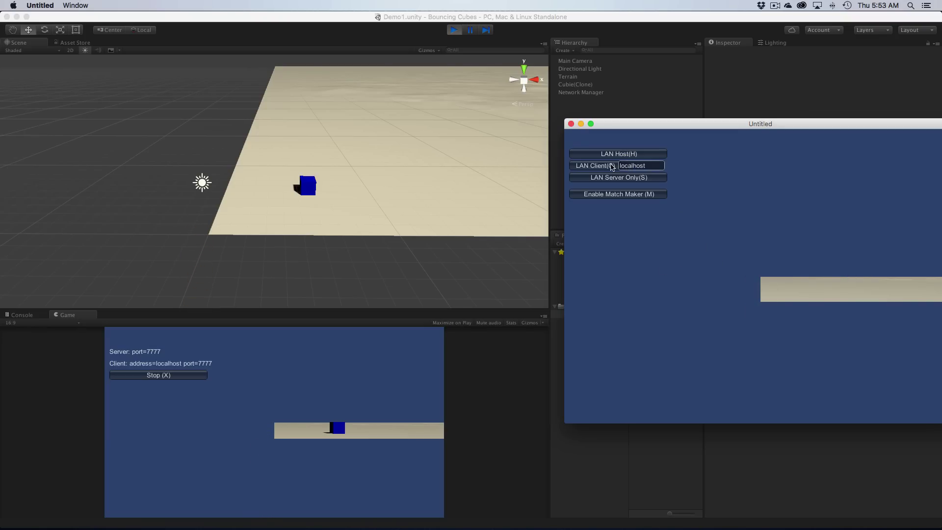
pyautogui.click(611, 165)
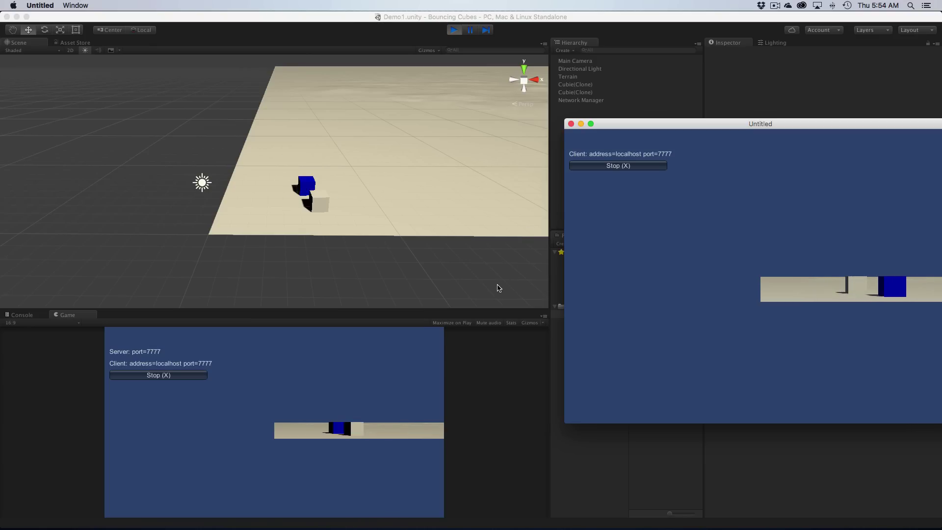
pyautogui.click(382, 428)
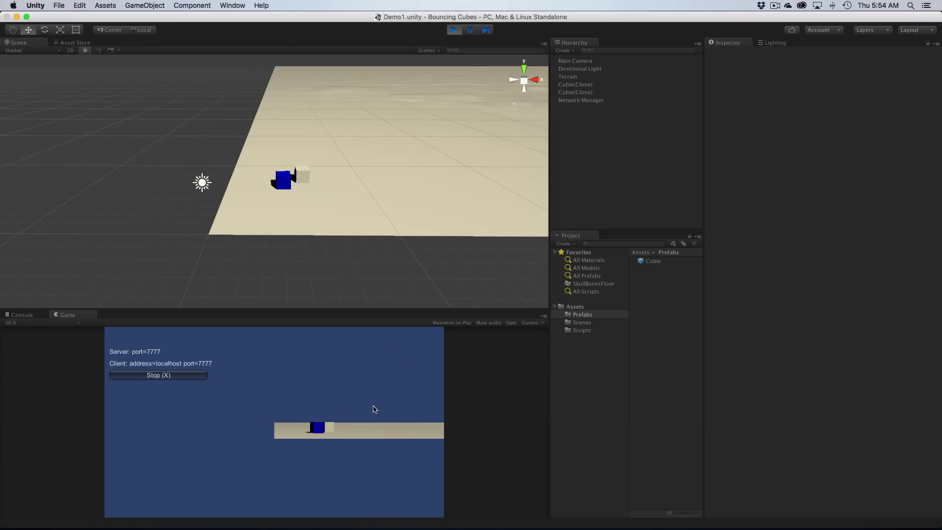
pyautogui.press('super+Tab')
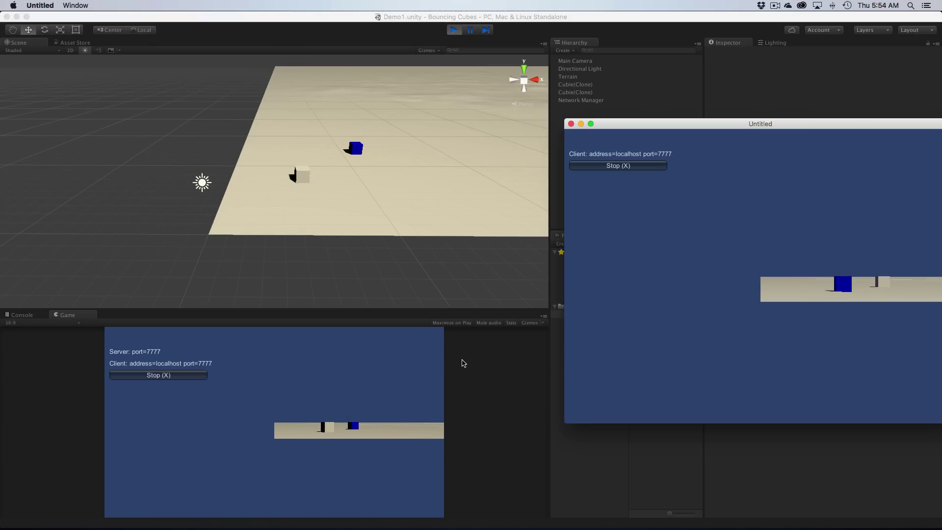
pyautogui.click(931, 24)
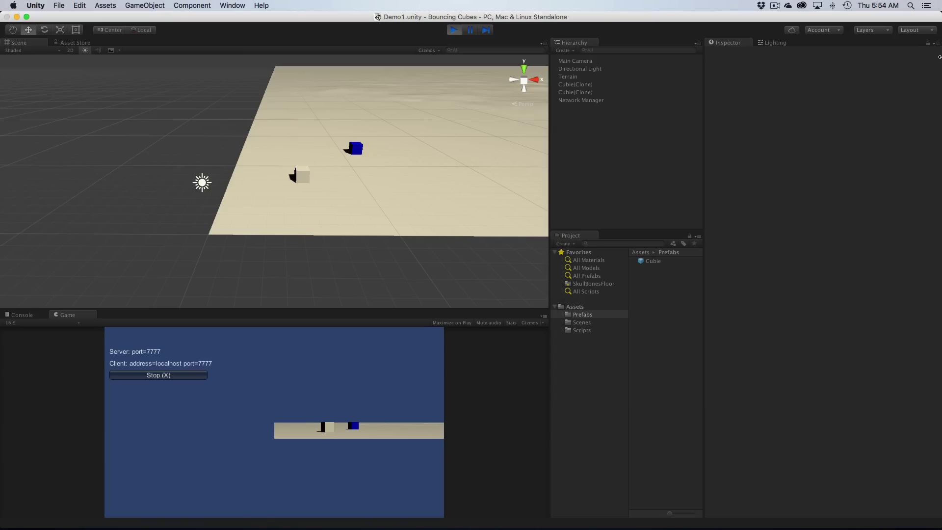
pyautogui.moveTo(939, 57); pyautogui.dragTo(582, 53)
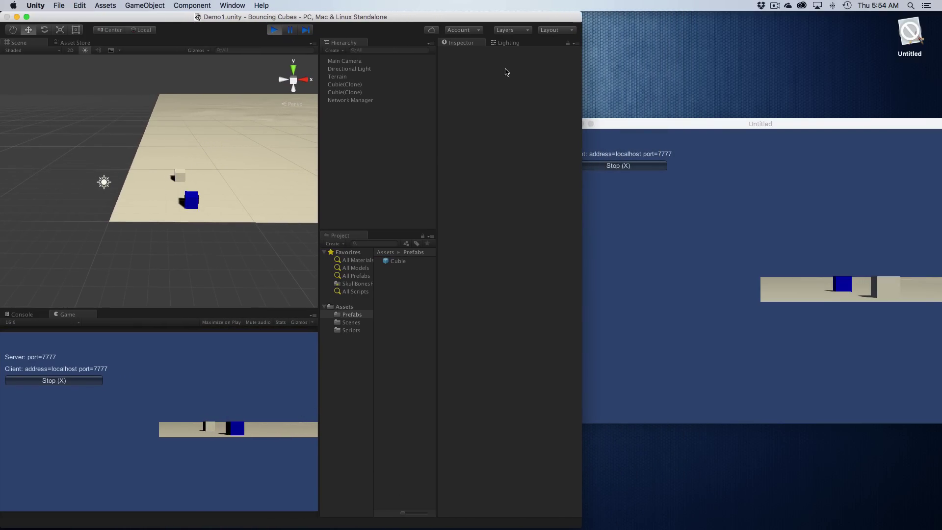
# - Quit the standalone player and widen the editor back to full screen width
pyautogui.click(829, 290)
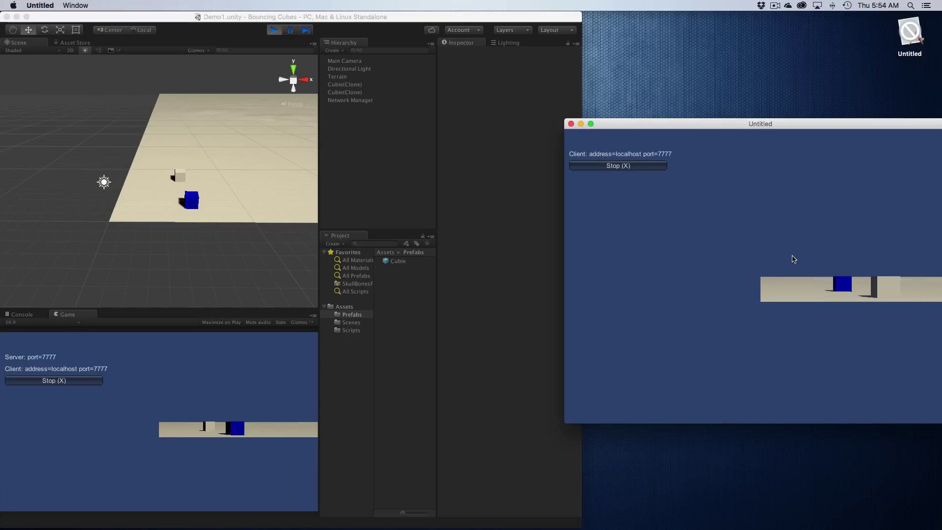
pyautogui.click(571, 124)
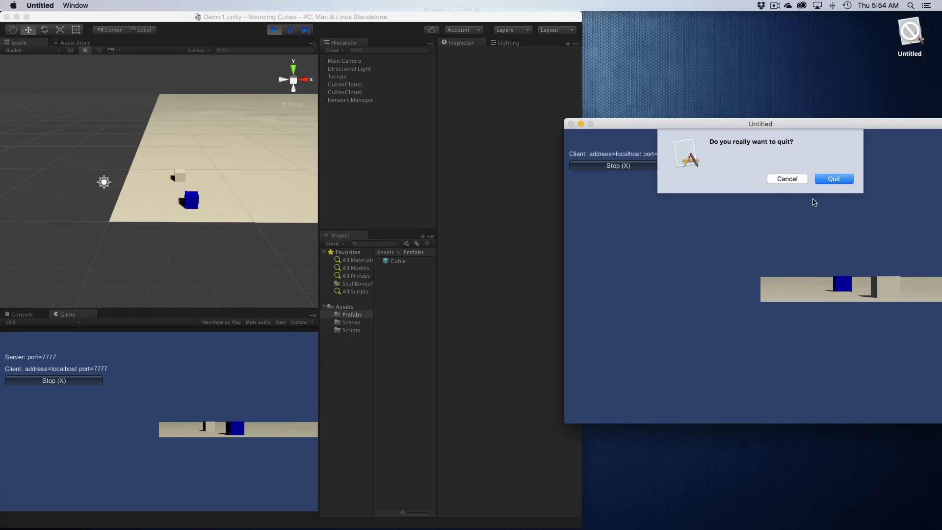
pyautogui.click(836, 180)
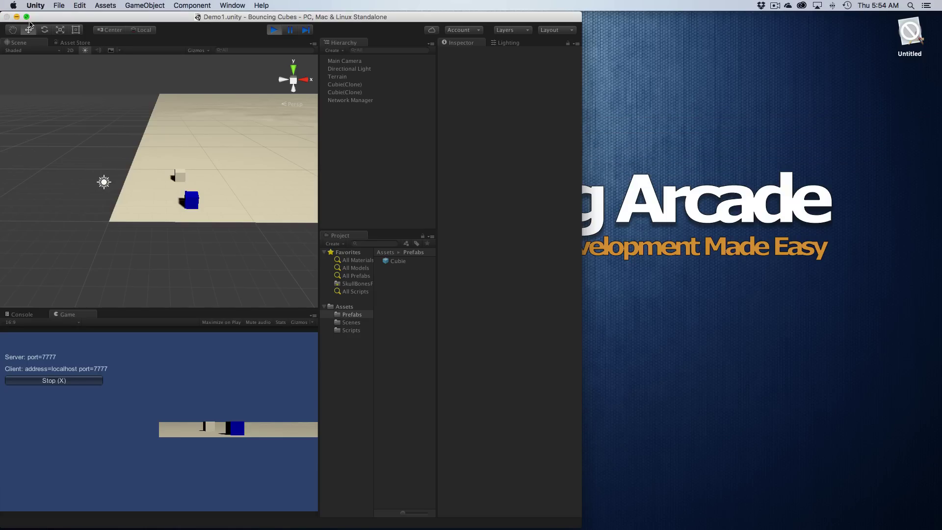
pyautogui.click(27, 17)
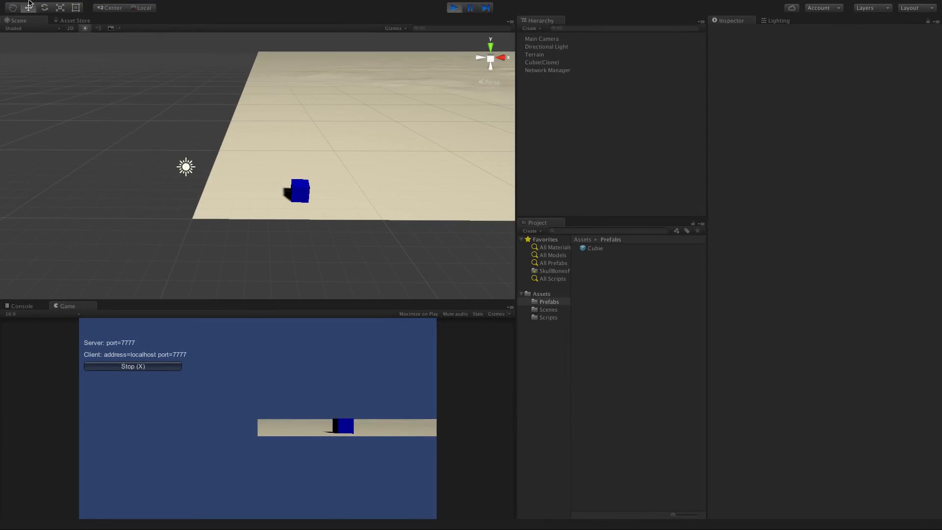
pyautogui.click(27, 17)
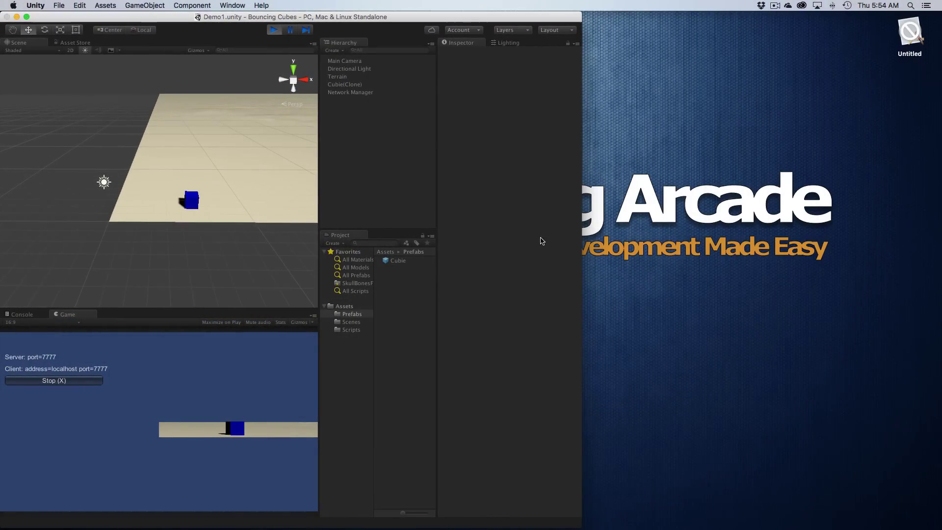
pyautogui.moveTo(581, 238); pyautogui.dragTo(913, 324)
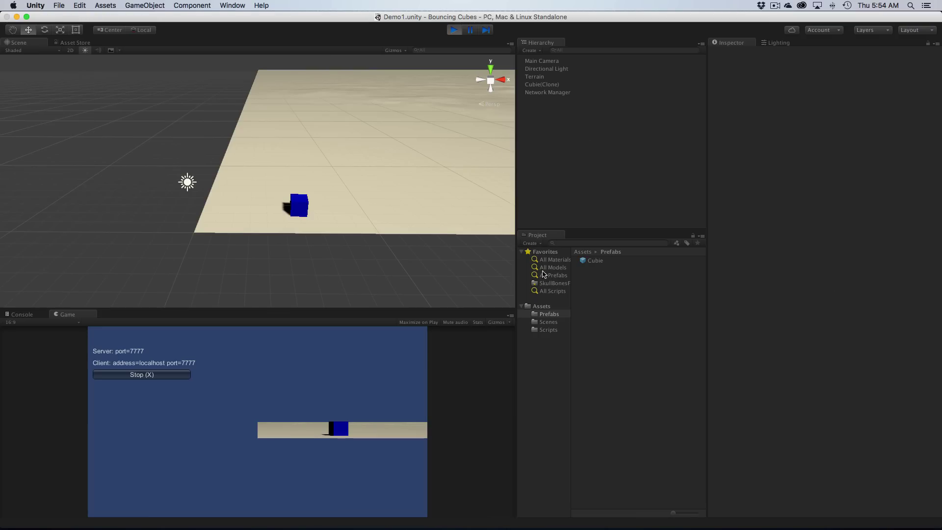
# - Set Cubie's Network Send Rate to 29 and Interpolate Movement Factor to 3, stop play, and rebuild
pyautogui.click(617, 261)
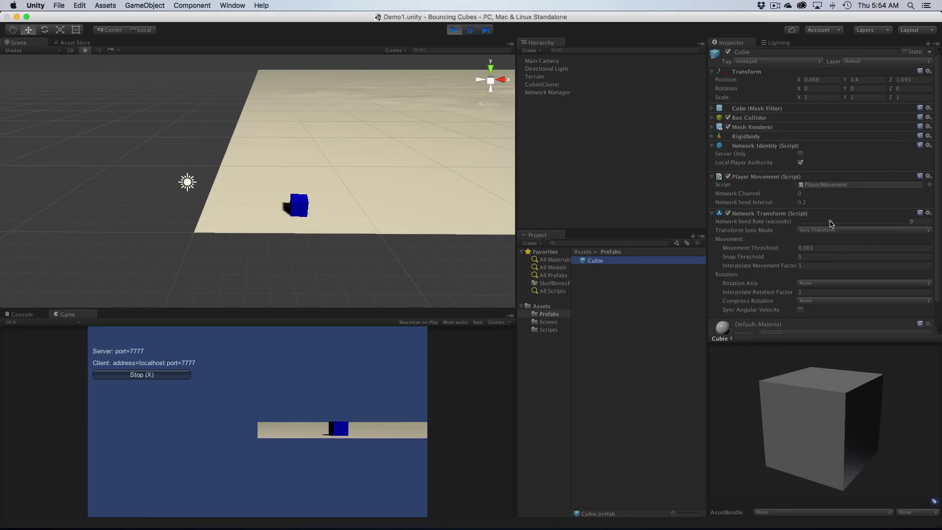
pyautogui.moveTo(831, 224); pyautogui.dragTo(902, 222)
pyautogui.click(824, 265)
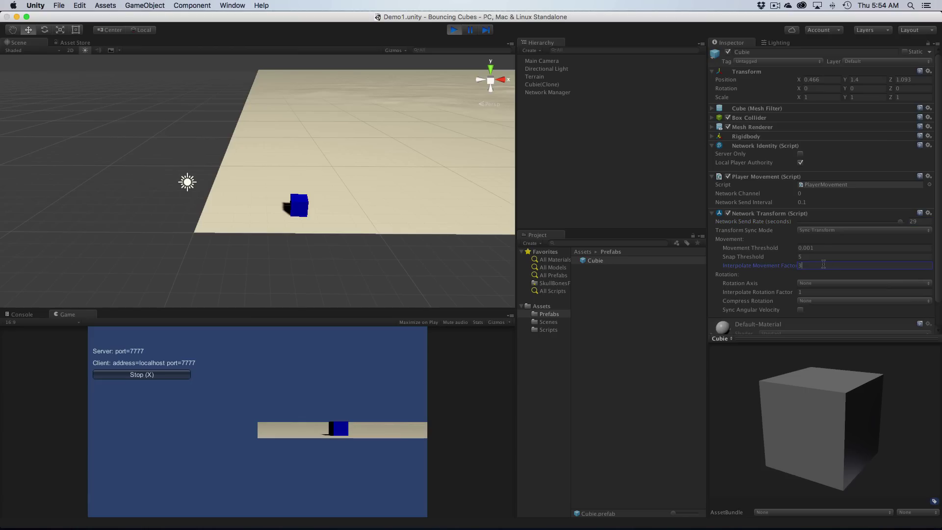
pyautogui.press('Tab')
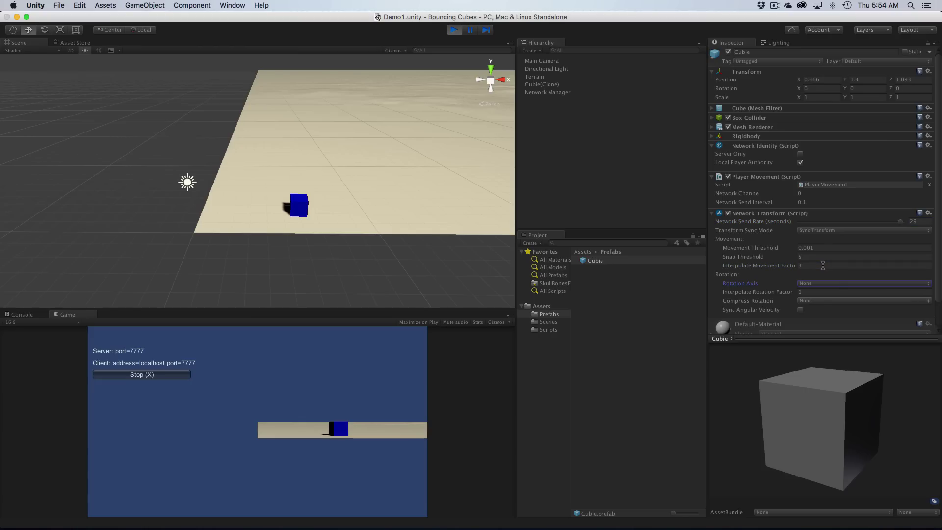
pyautogui.click(453, 31)
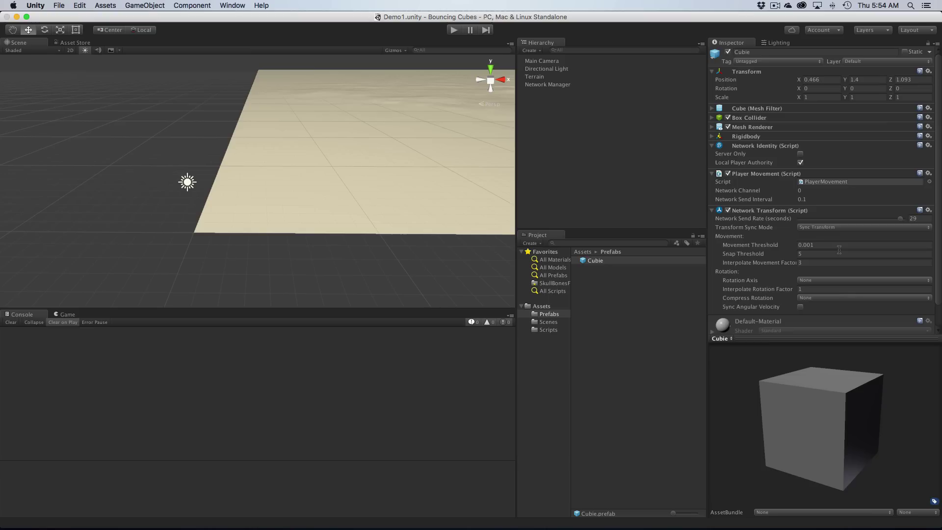
pyautogui.press('super+b')
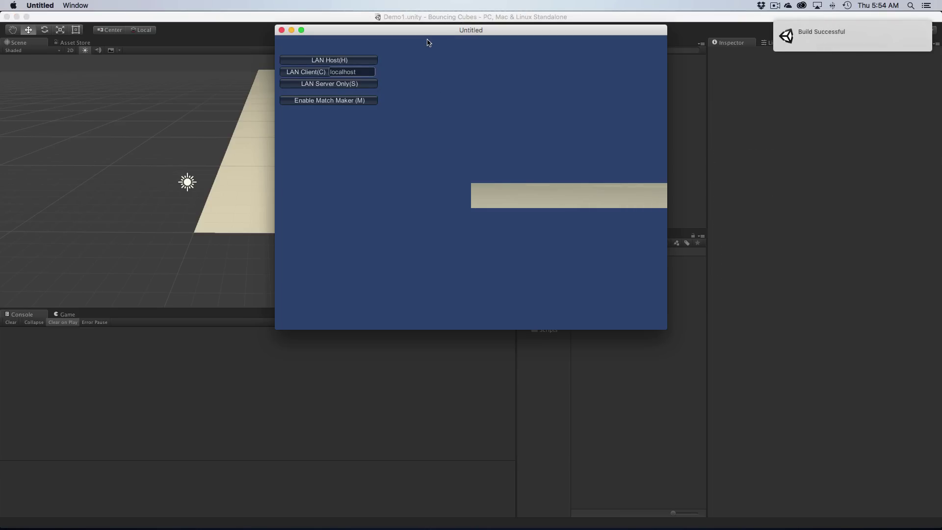
# - Host the game in the editor and join it from the standalone player as LAN Client
pyautogui.moveTo(430, 28); pyautogui.dragTo(655, 130)
pyautogui.click(444, 36)
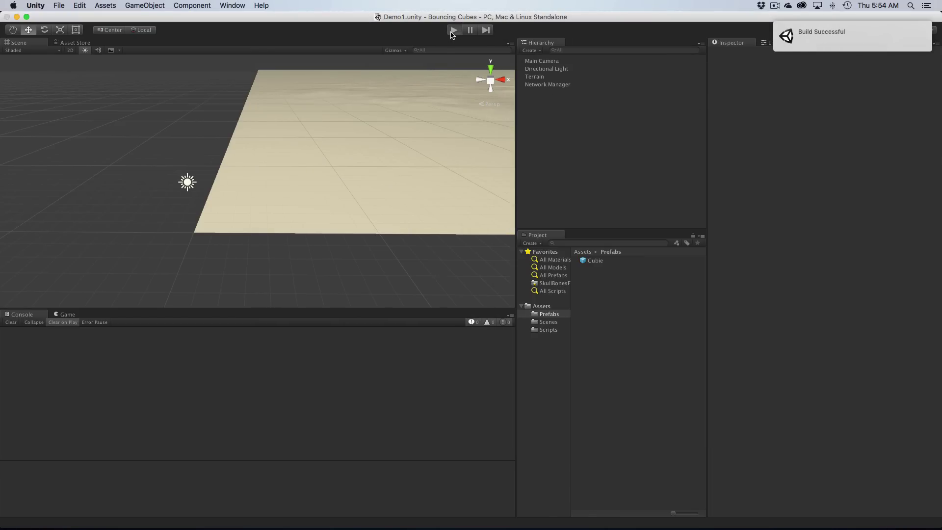
pyautogui.click(453, 31)
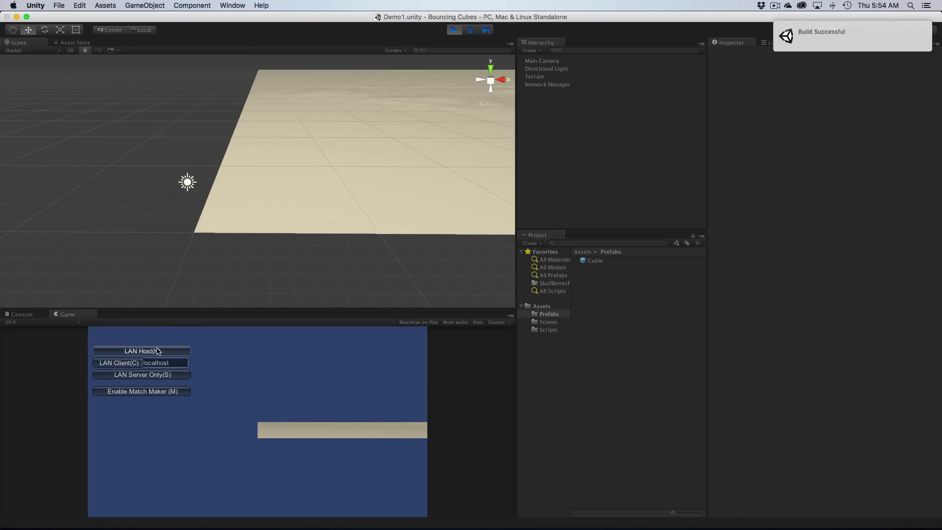
pyautogui.click(157, 351)
pyautogui.click(235, 404)
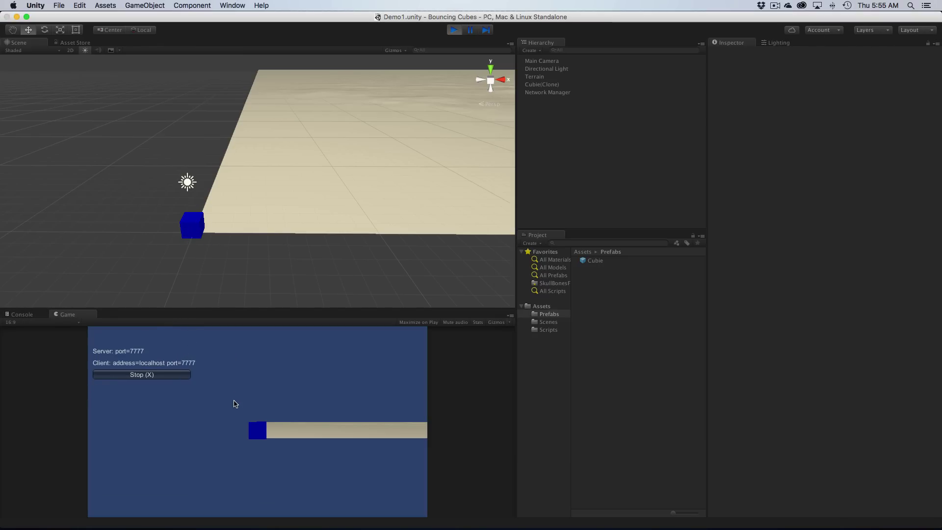
pyautogui.press('super+Tab')
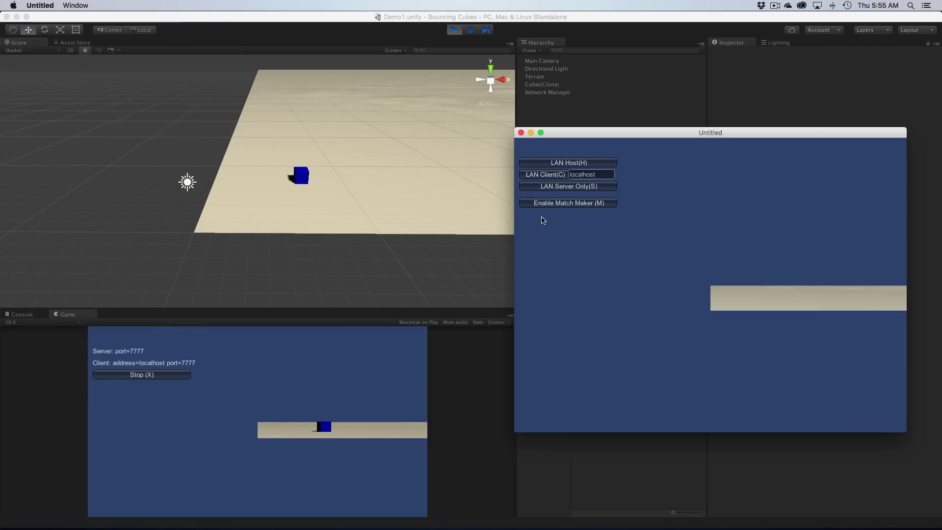
pyautogui.click(559, 175)
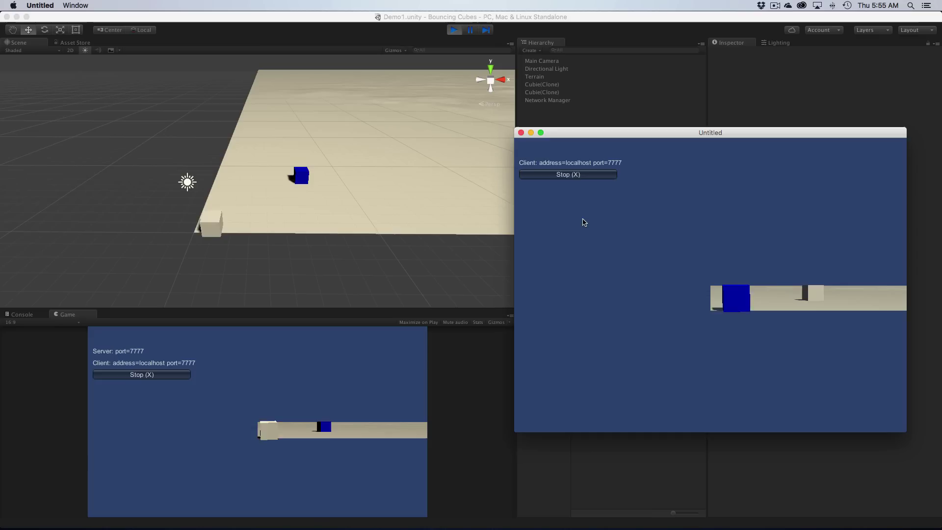
# - Drive the client's white cube around and into the host's blue cube with the arrow keys
pyautogui.press('Up')
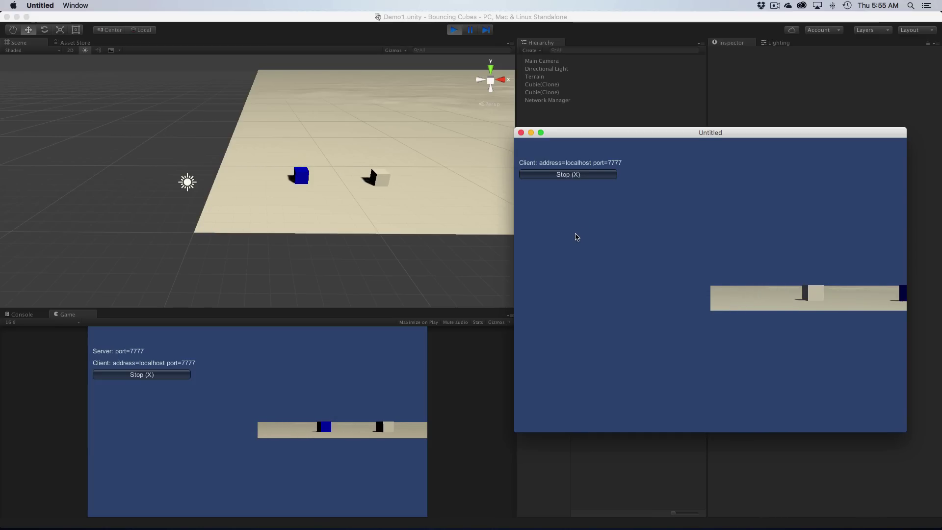
pyautogui.press('Left')
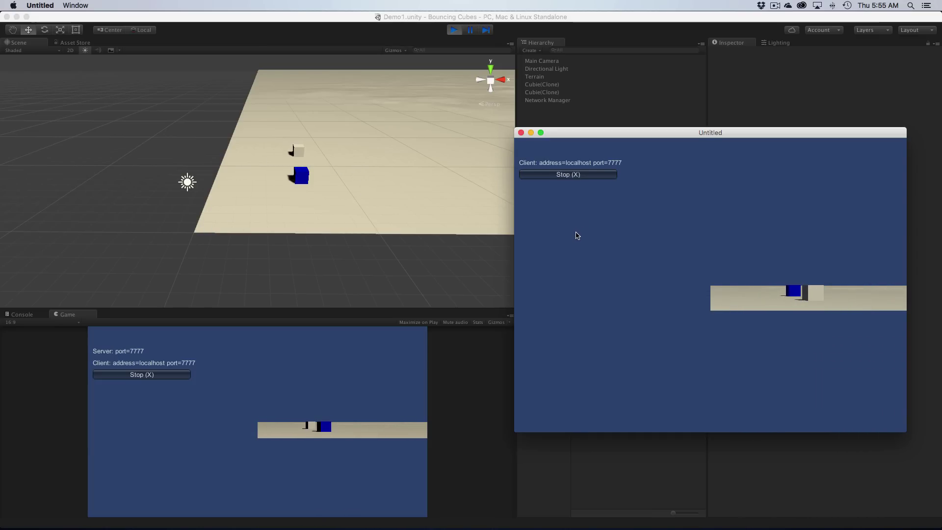
pyautogui.press('Left')
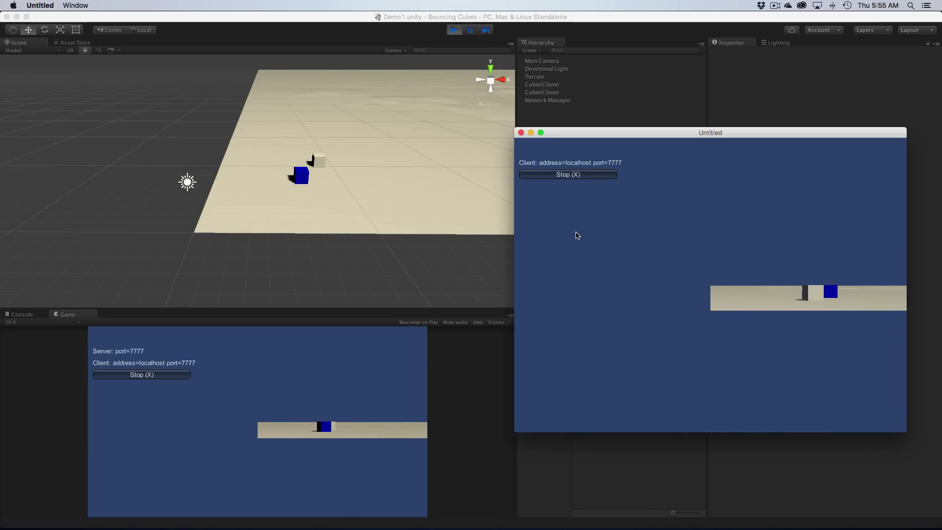
pyautogui.press('Left')
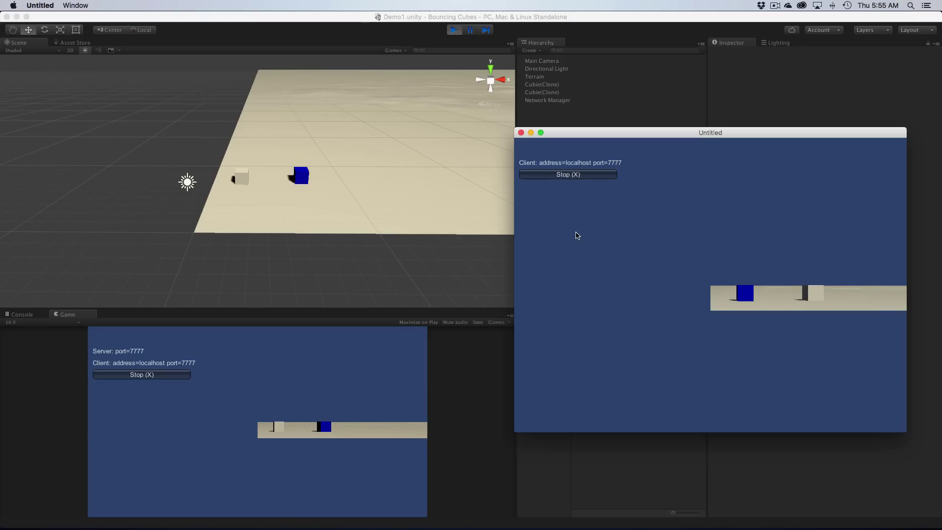
pyautogui.press('Left')
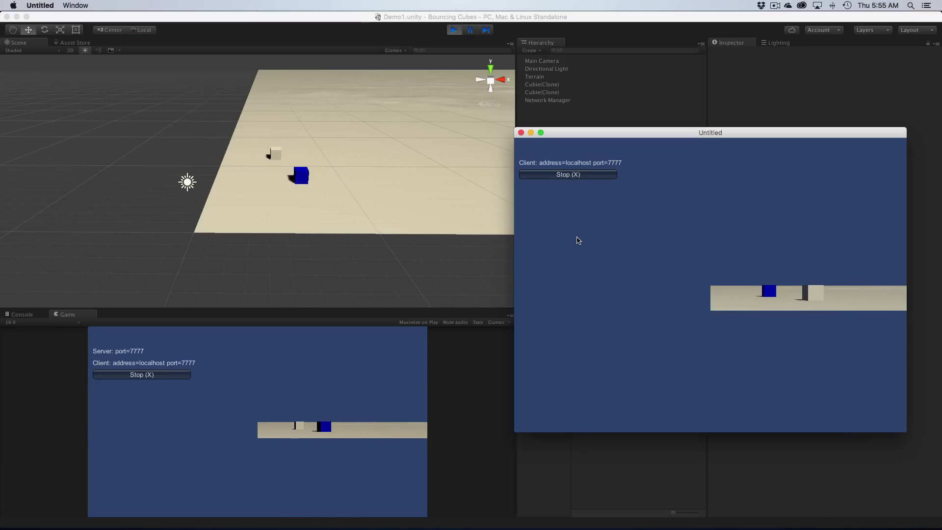
pyautogui.press('Left')
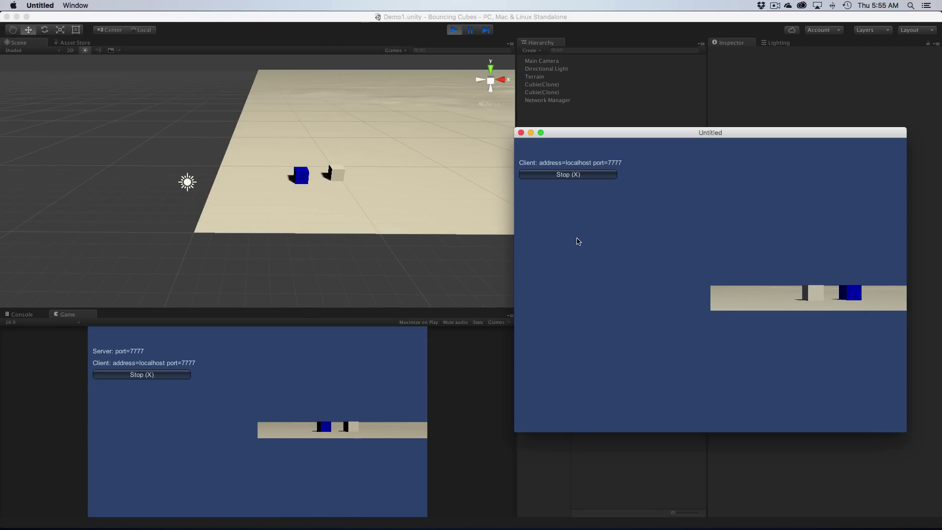
pyautogui.press('Left')
pyautogui.press('Left')
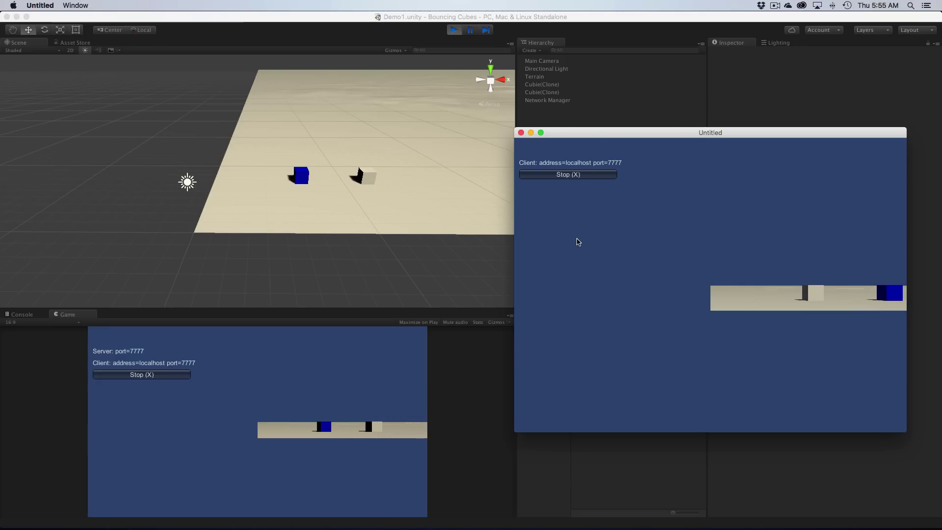
pyautogui.press('Left')
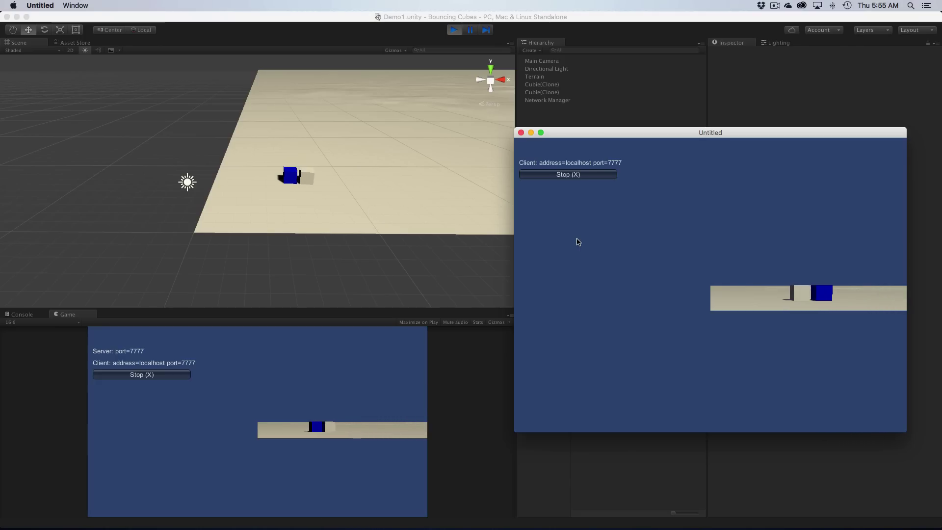
pyautogui.press('Left')
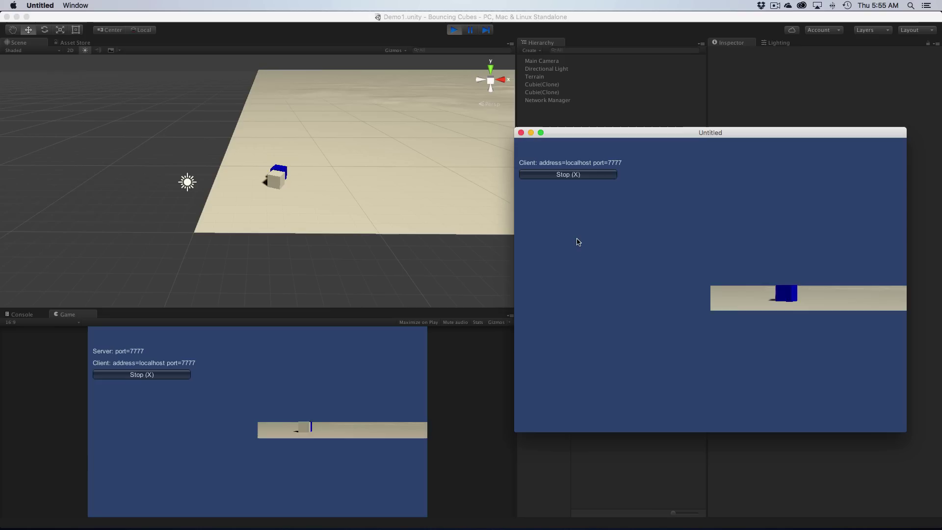
pyautogui.press('Left')
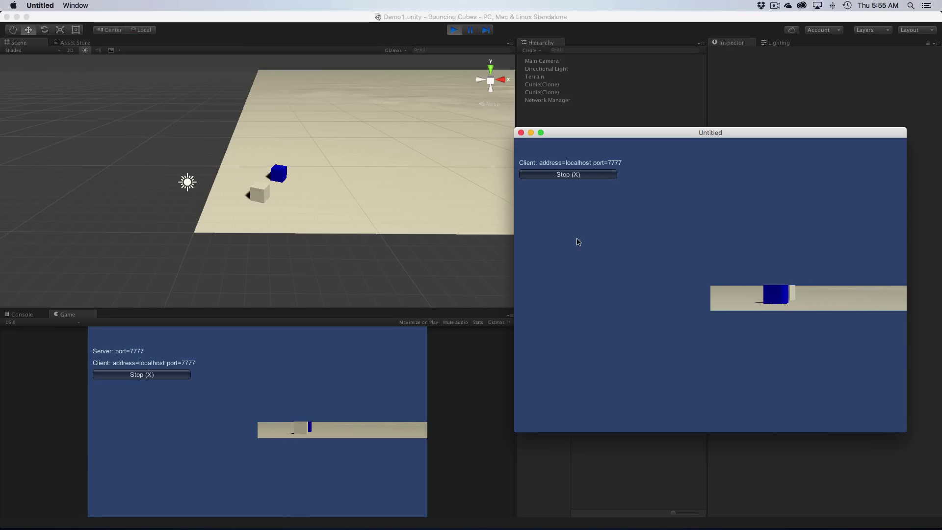
pyautogui.press('Up')
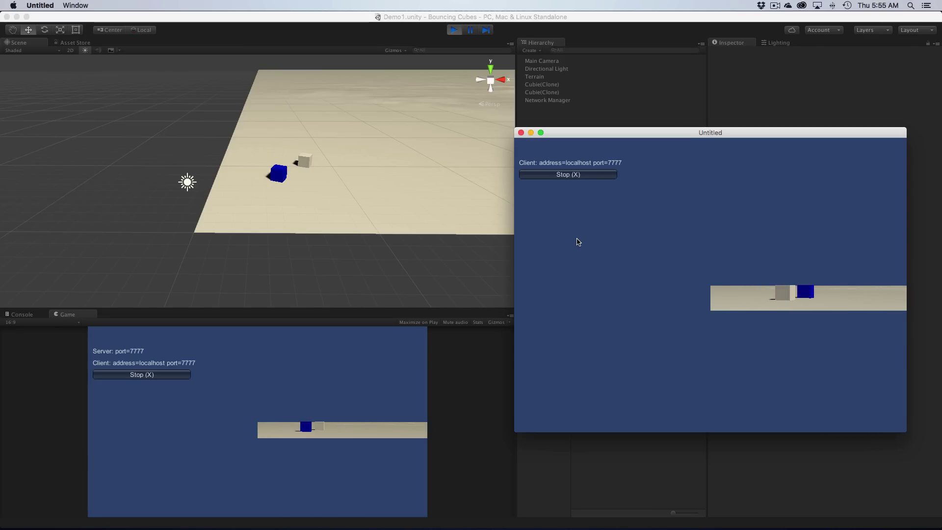
pyautogui.press('Left')
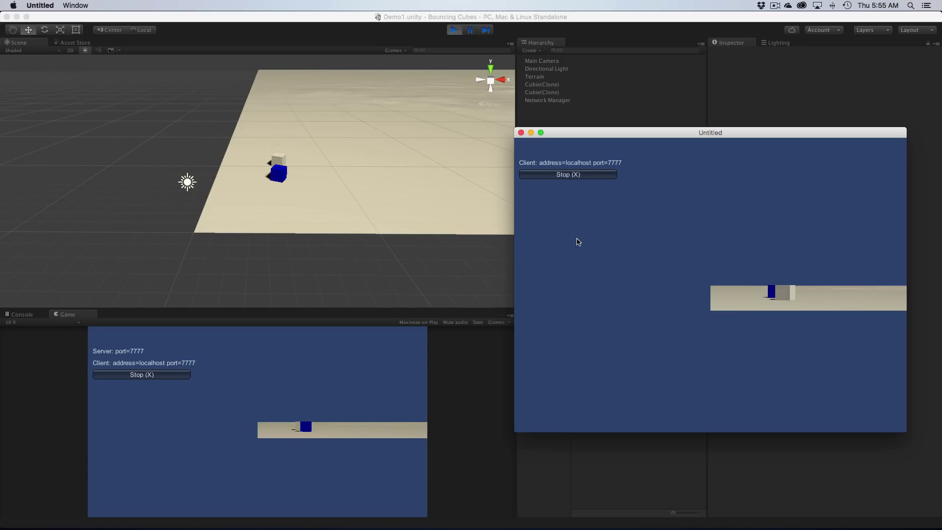
pyautogui.press('Down')
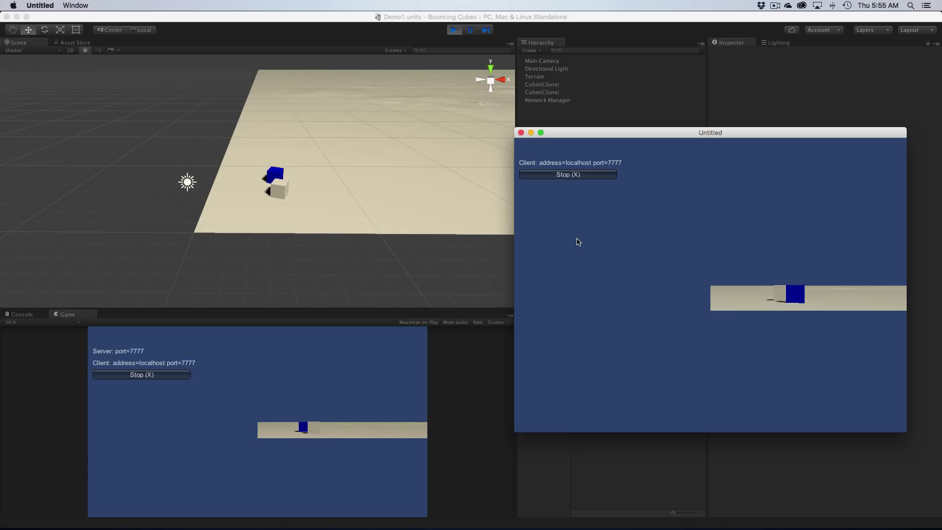
pyautogui.press('Right')
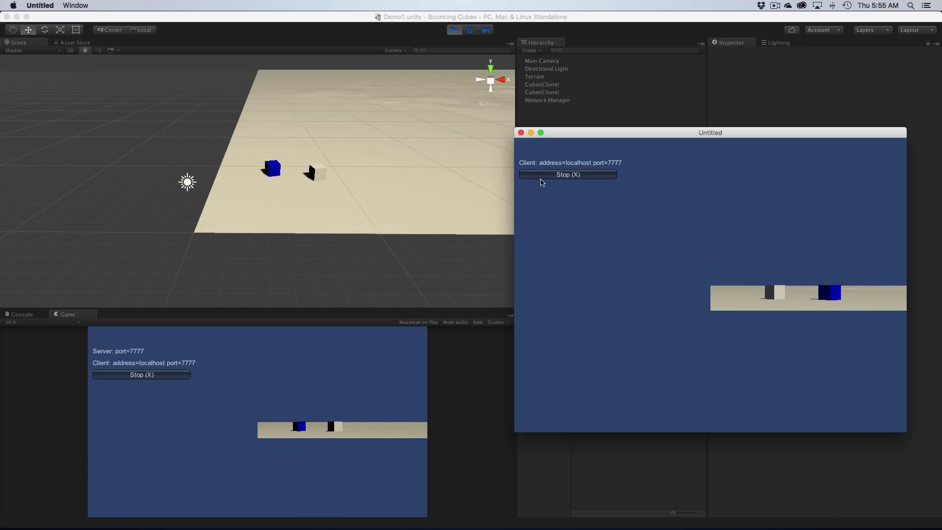
# - Quit the standalone client and stop play mode in the editor
pyautogui.click(522, 133)
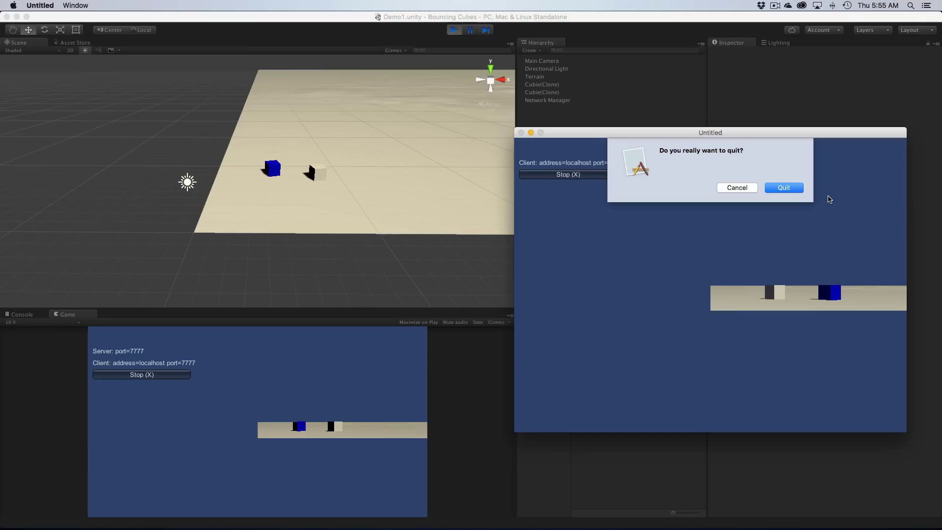
pyautogui.click(784, 188)
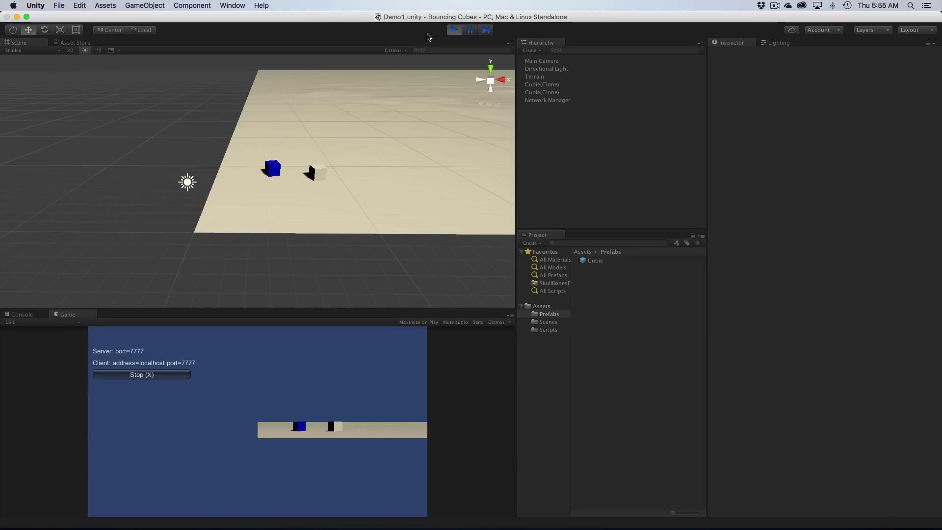
pyautogui.click(454, 30)
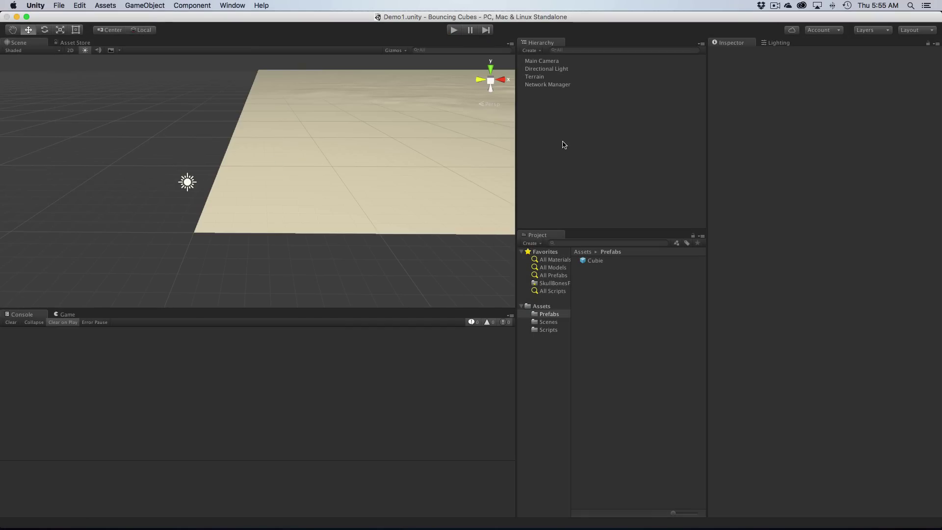
# - Create an empty object named 'Spawn Point' with a yellow label icon
pyautogui.rightClick(554, 145)
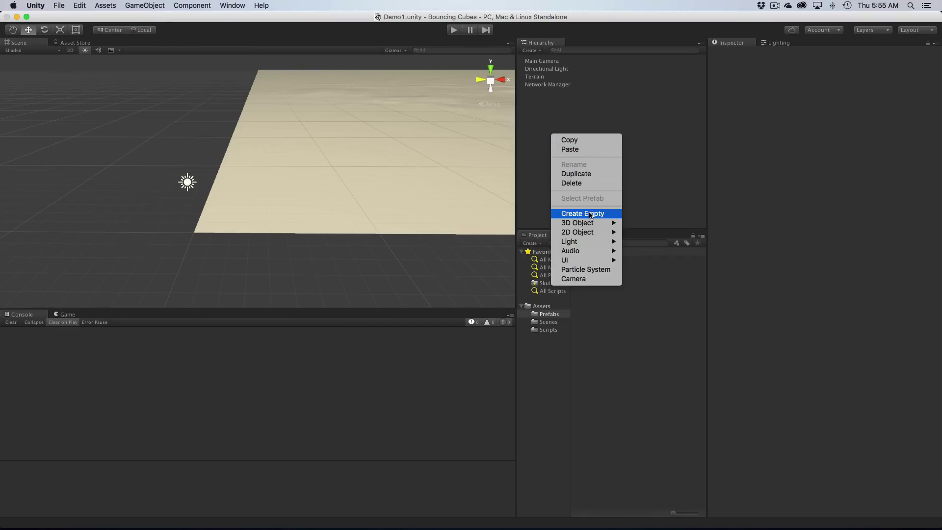
pyautogui.click(591, 214)
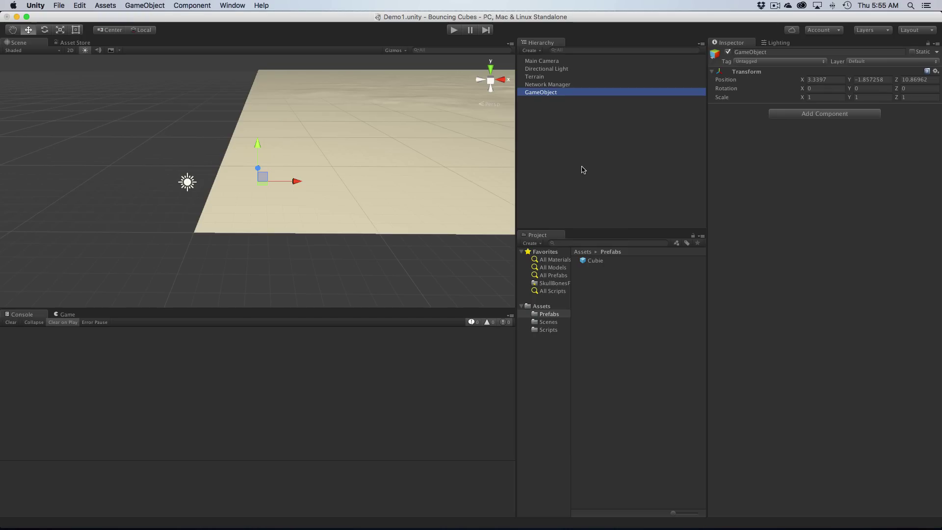
pyautogui.press('Return')
pyautogui.write('Spaw')
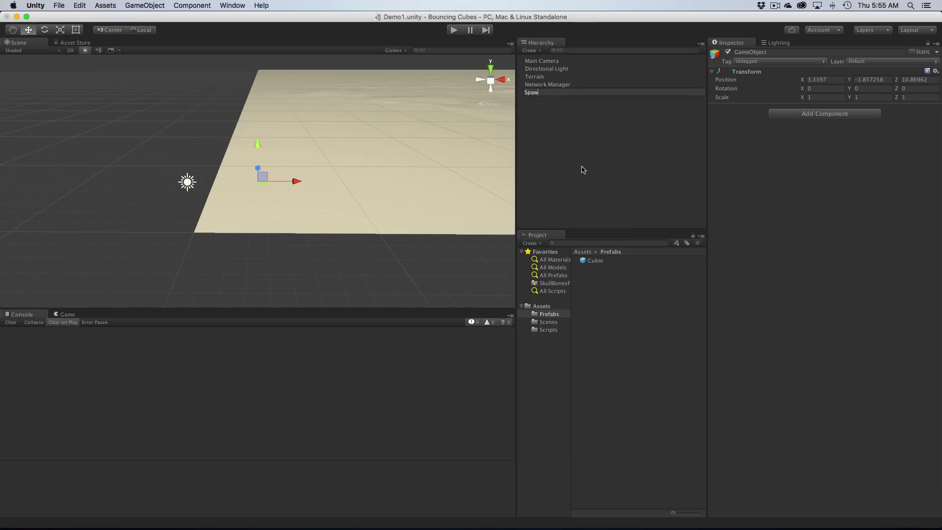
pyautogui.write('n Point')
pyautogui.press('Return')
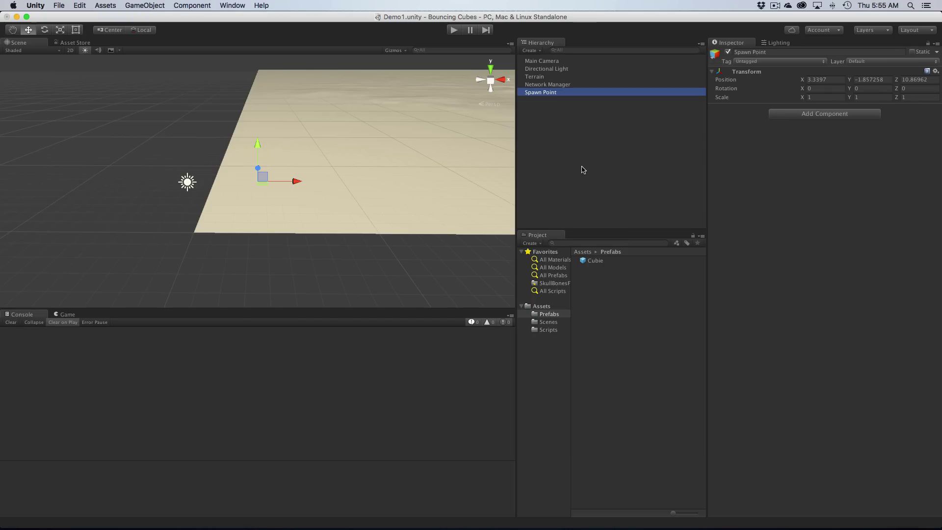
pyautogui.click(715, 54)
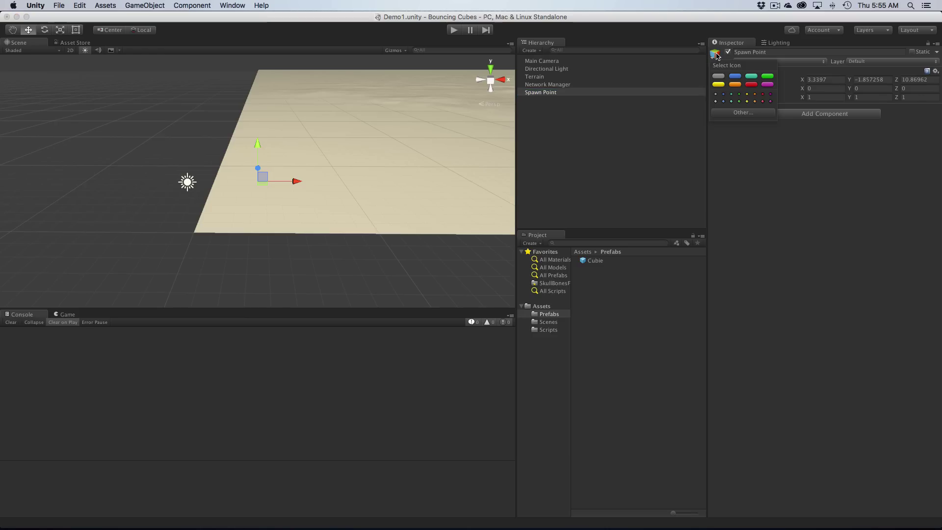
pyautogui.click(719, 85)
pyautogui.click(267, 170)
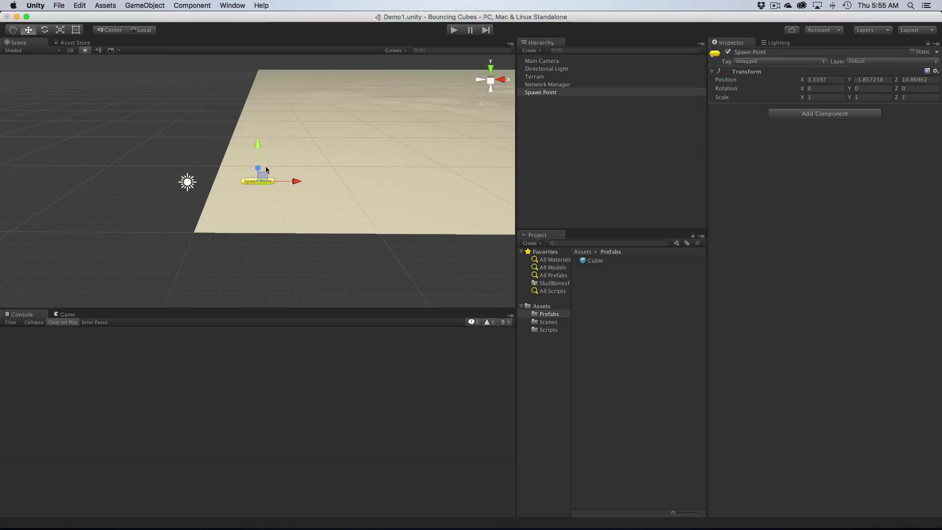
# - Zero Spawn Point's position, set Y to 2, then drag it to X 7.46, Z 8.77
pyautogui.click(830, 80)
pyautogui.write('0')
pyautogui.press('Tab')
pyautogui.write('0')
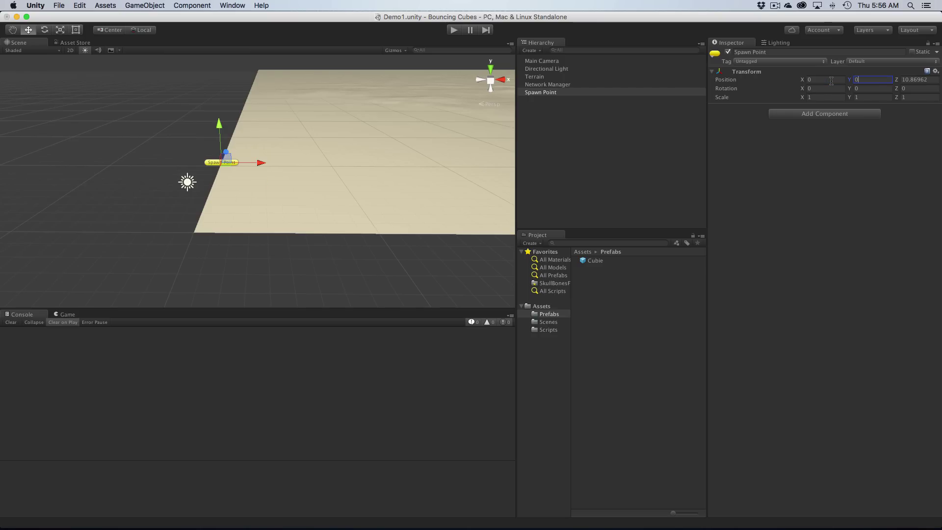
pyautogui.press('Tab')
pyautogui.write('0')
pyautogui.press('Tab')
pyautogui.click(862, 80)
pyautogui.write('2')
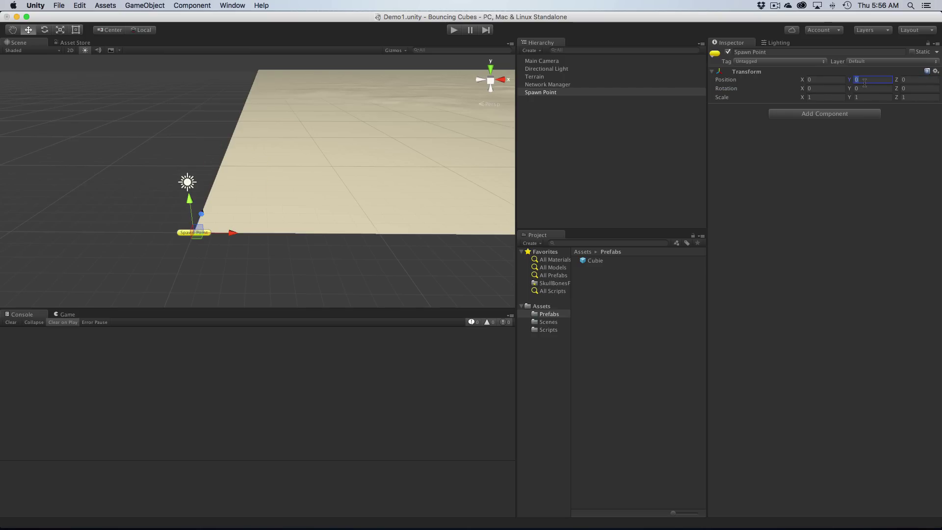
pyautogui.press('Tab')
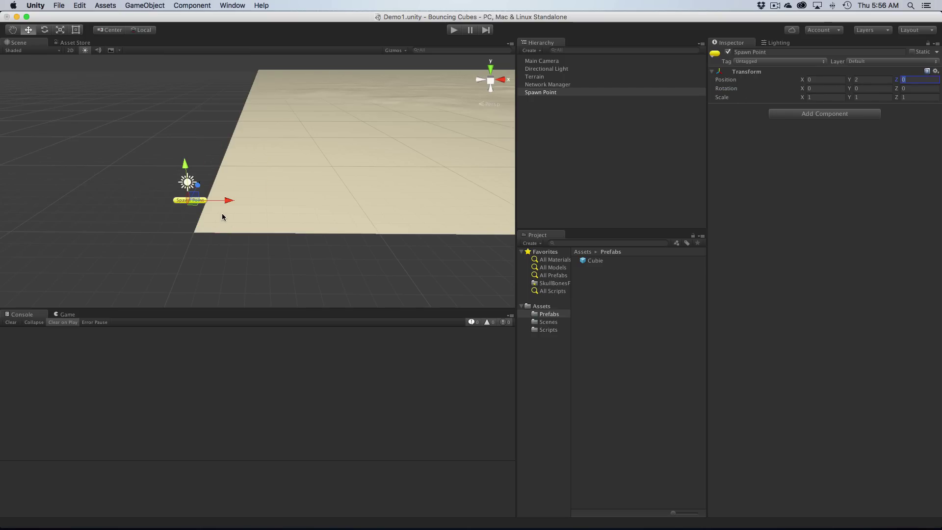
pyautogui.moveTo(226, 204); pyautogui.dragTo(375, 202)
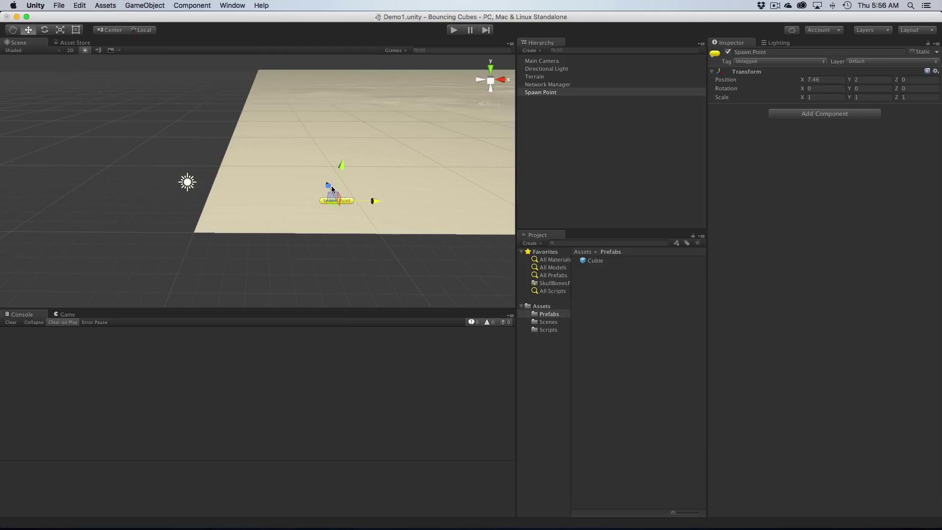
pyautogui.moveTo(327, 182); pyautogui.dragTo(301, 94)
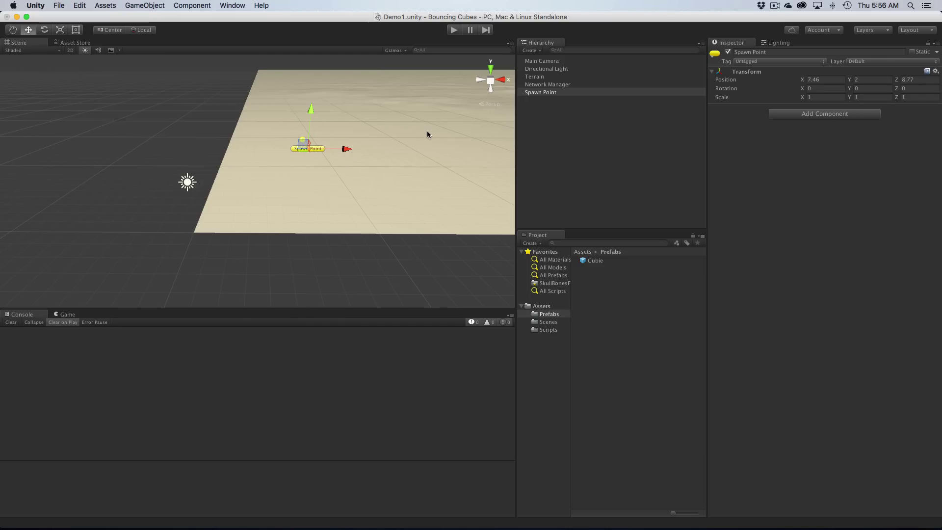
pyautogui.click(560, 109)
pyautogui.click(556, 94)
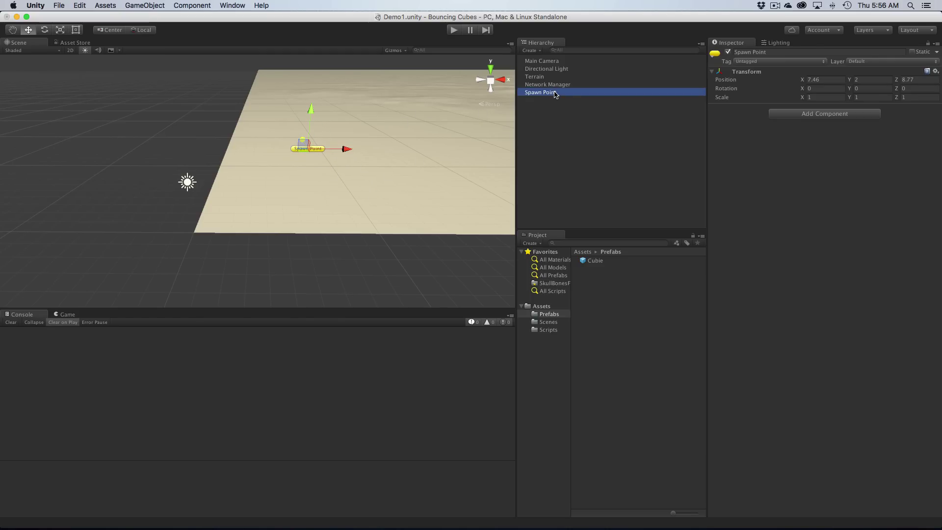
# - Add a Network Start Position component to Spawn Point
pyautogui.click(809, 115)
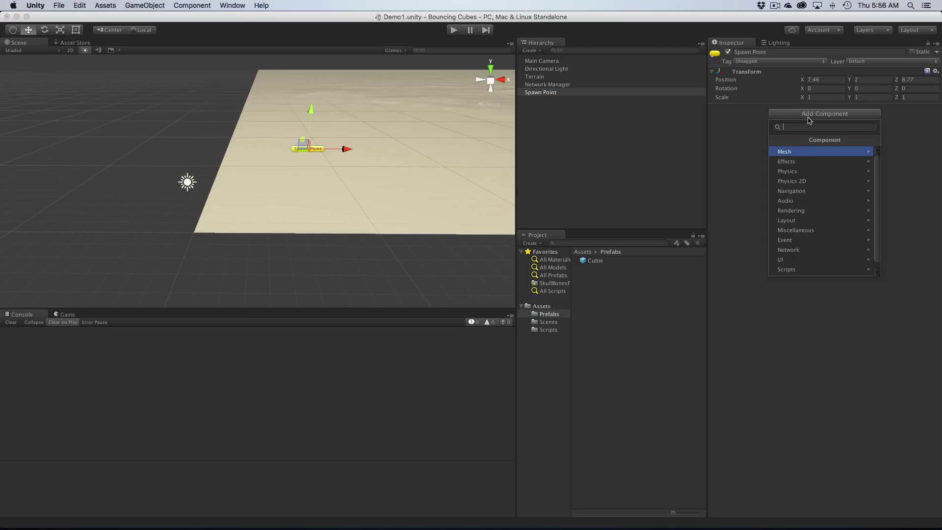
pyautogui.click(804, 250)
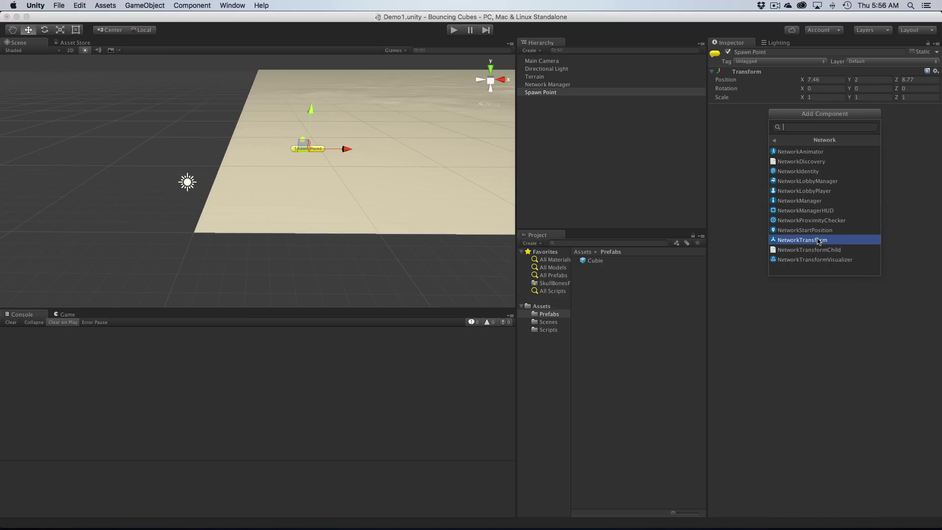
pyautogui.click(815, 230)
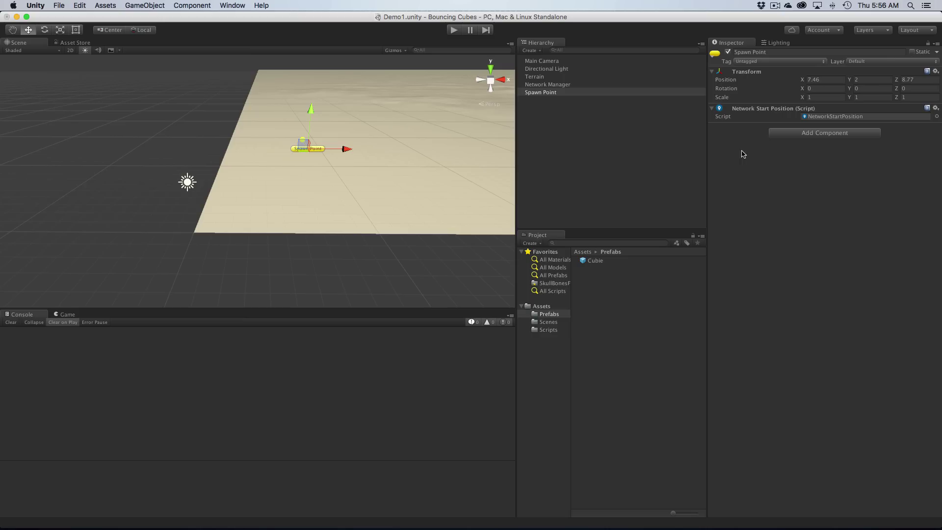
pyautogui.click(569, 85)
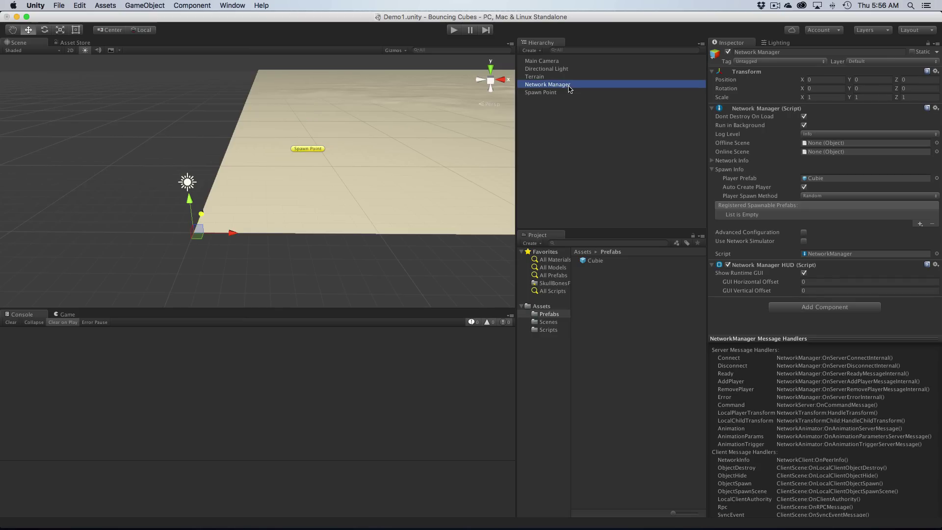
pyautogui.click(570, 93)
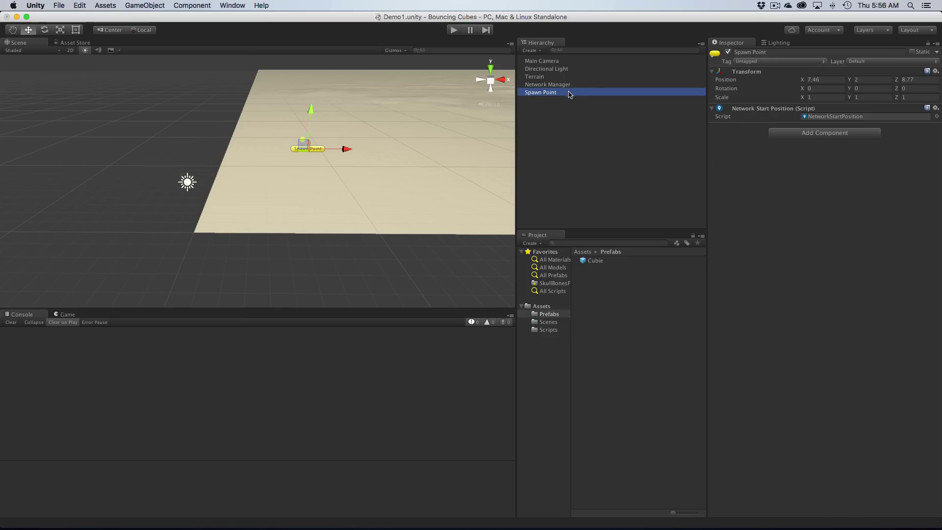
# - Duplicate it as Spawn Point (1), slide it further along X, and move it to the hierarchy's end
pyautogui.press('super+d')
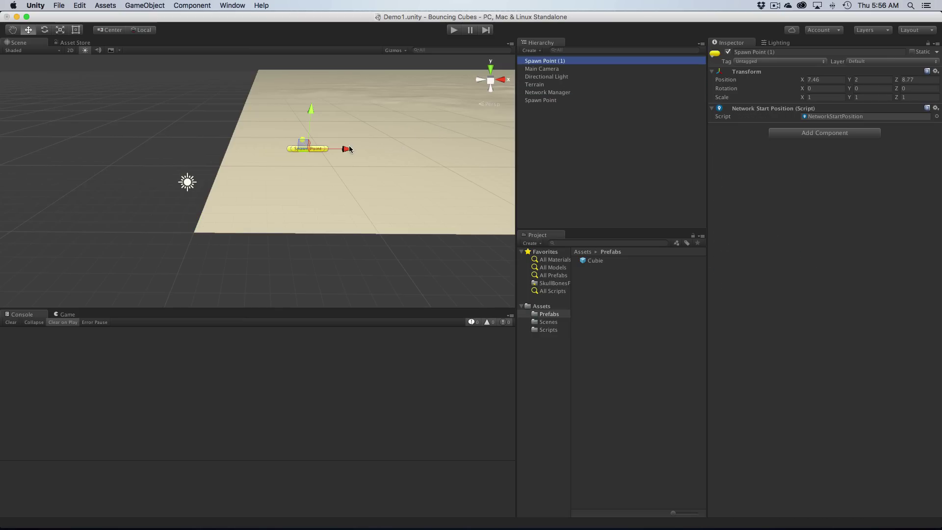
pyautogui.moveTo(347, 149); pyautogui.dragTo(442, 156)
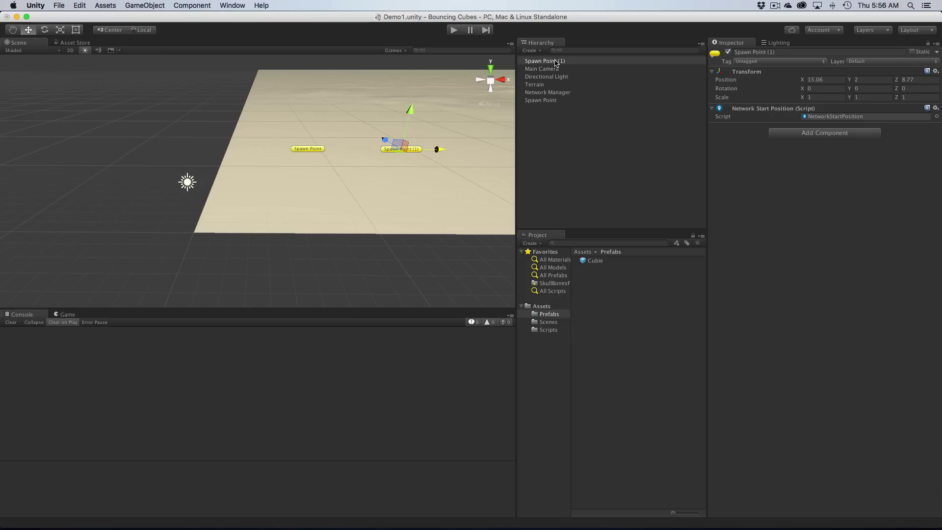
pyautogui.moveTo(545, 61); pyautogui.dragTo(565, 137)
pyautogui.click(566, 137)
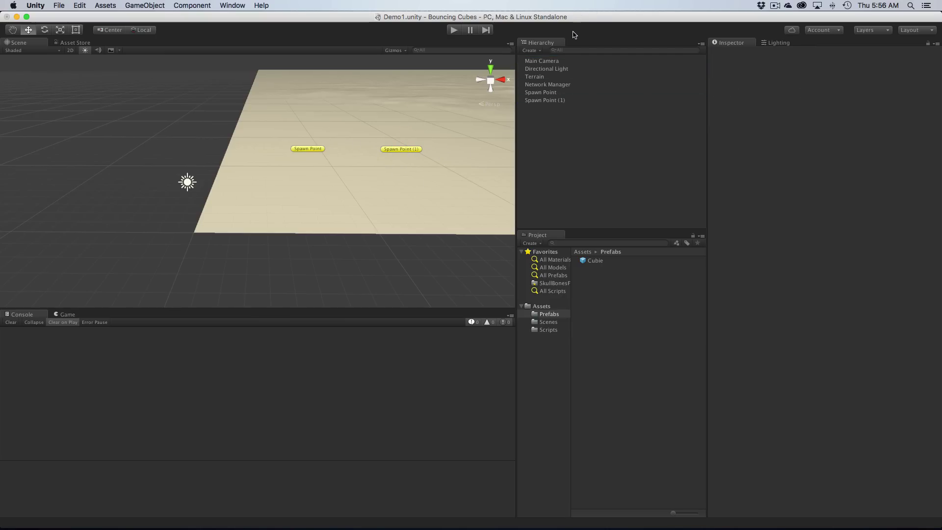
pyautogui.click(562, 86)
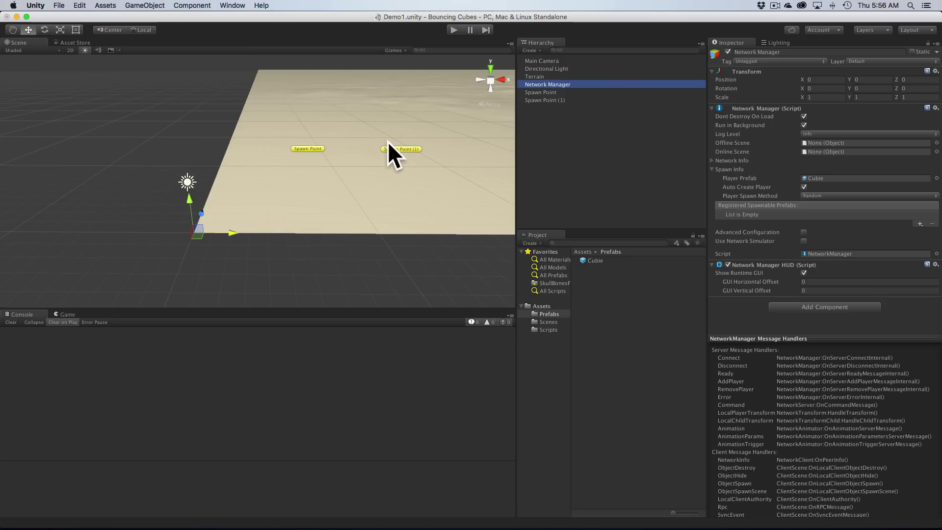
# - Select the Network Manager and choose Round Robin as its Player Spawn Method
pyautogui.click(560, 100)
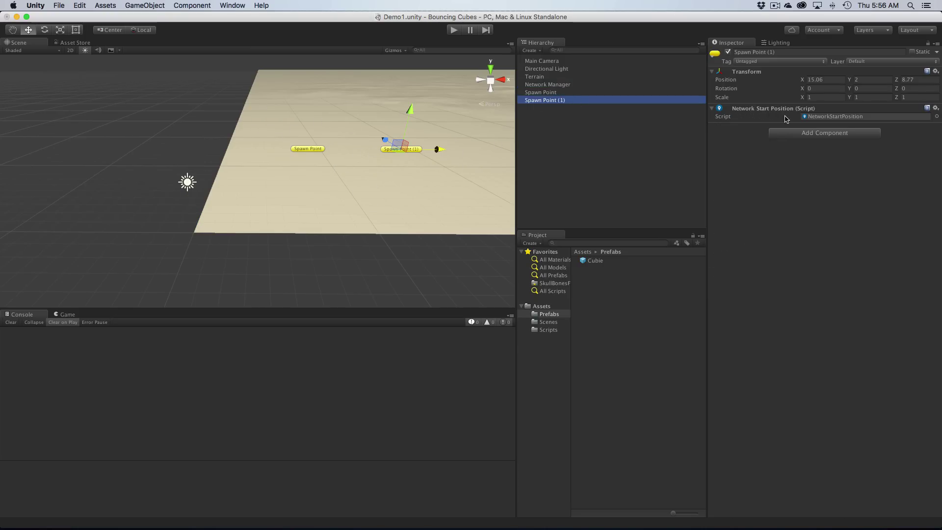
pyautogui.click(564, 85)
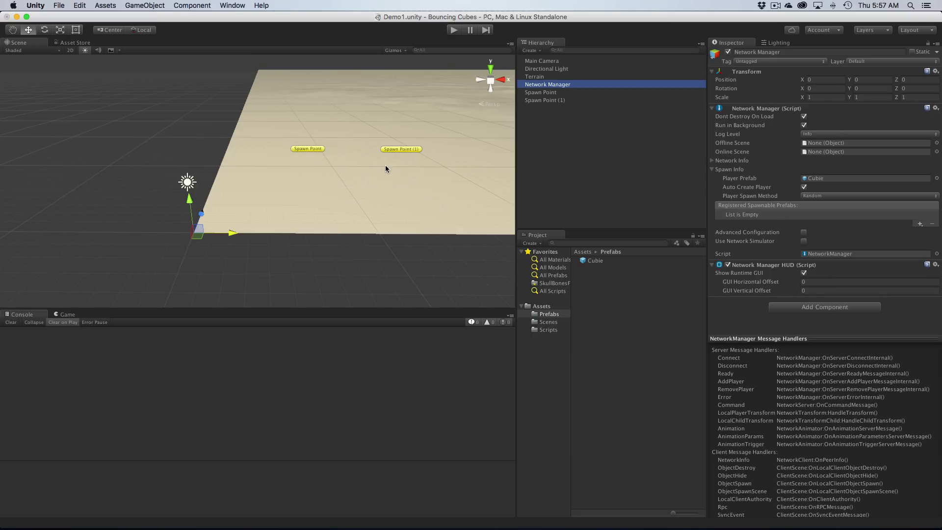
pyautogui.click(826, 197)
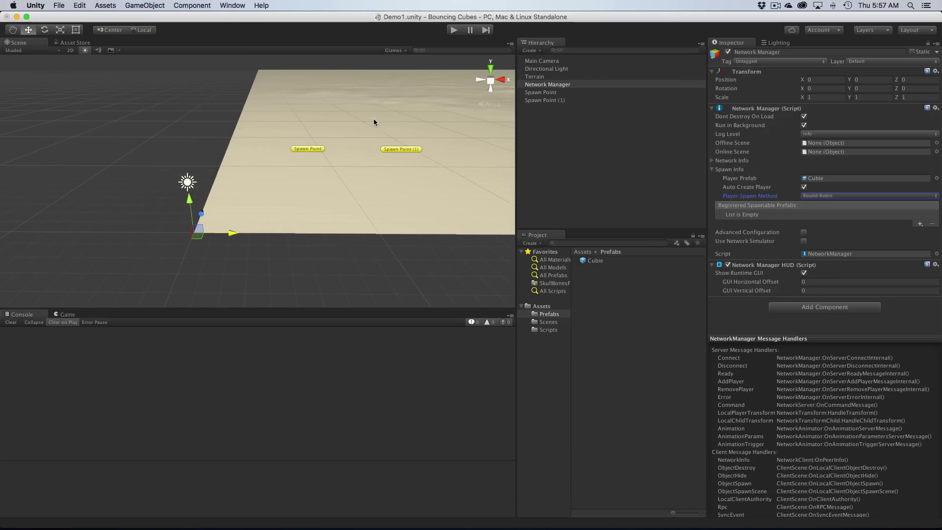
pyautogui.keyDown('alt'); pyautogui.moveTo(379, 162); pyautogui.dragTo(374, 156); pyautogui.keyUp('alt')
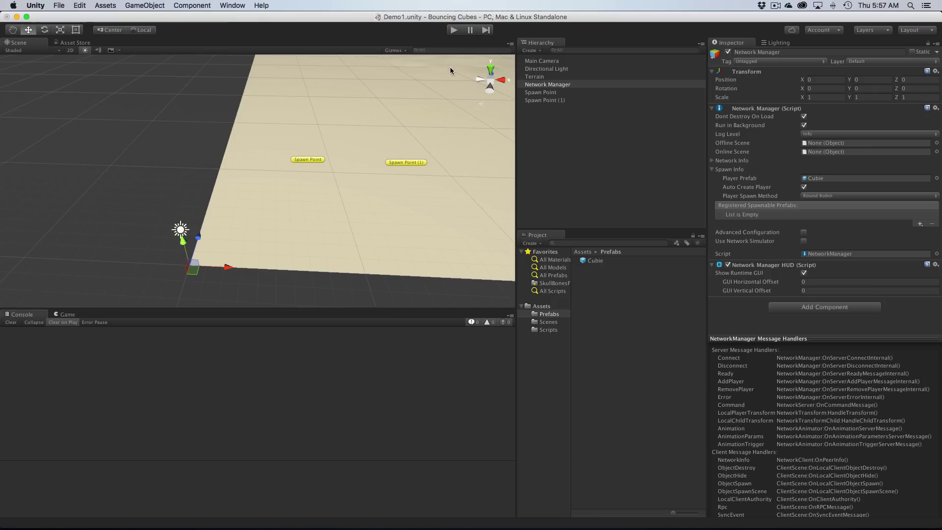
# - Build and run a standalone player, moving its window aside to reveal the editor
pyautogui.press('super+b')
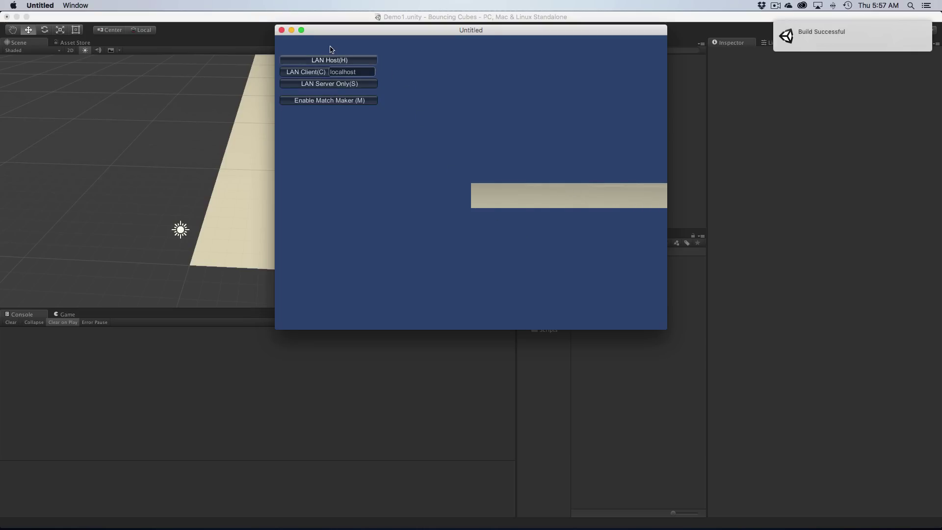
pyautogui.moveTo(337, 30); pyautogui.dragTo(456, 73)
pyautogui.click(361, 31)
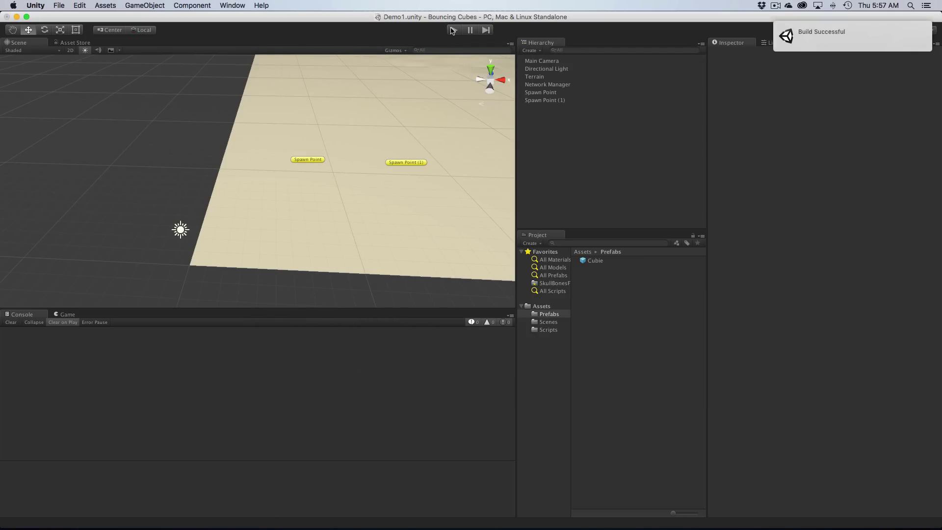
# - Play the editor game as LAN host so a blue Cubie spawns at Spawn Point
pyautogui.press('super+p')
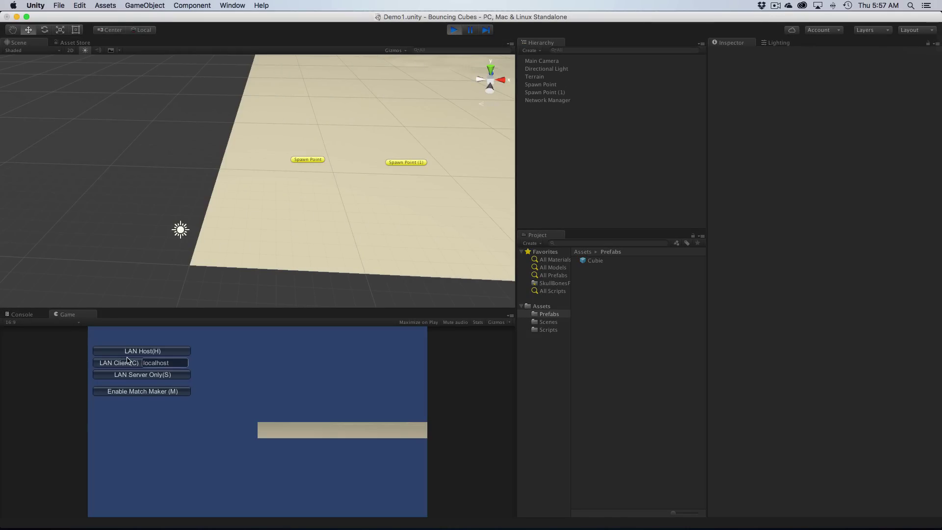
pyautogui.click(142, 362)
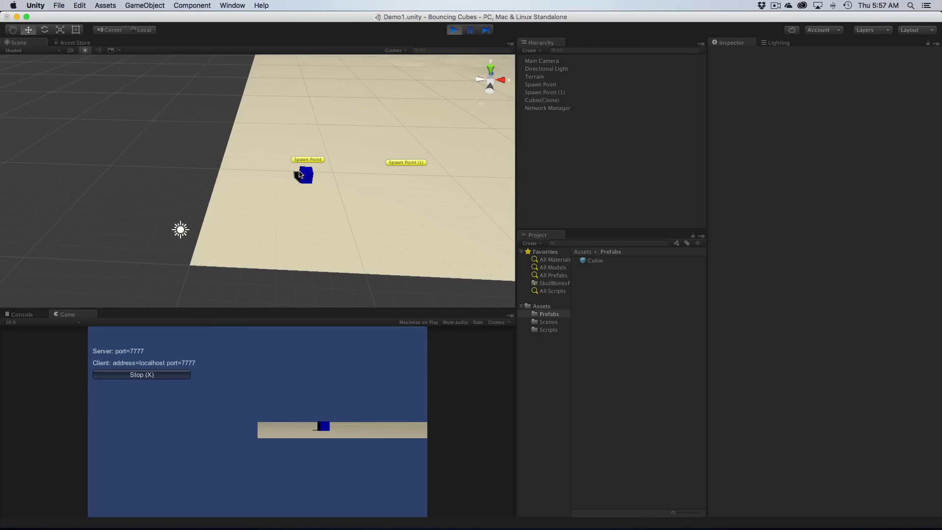
pyautogui.press('super+Tab')
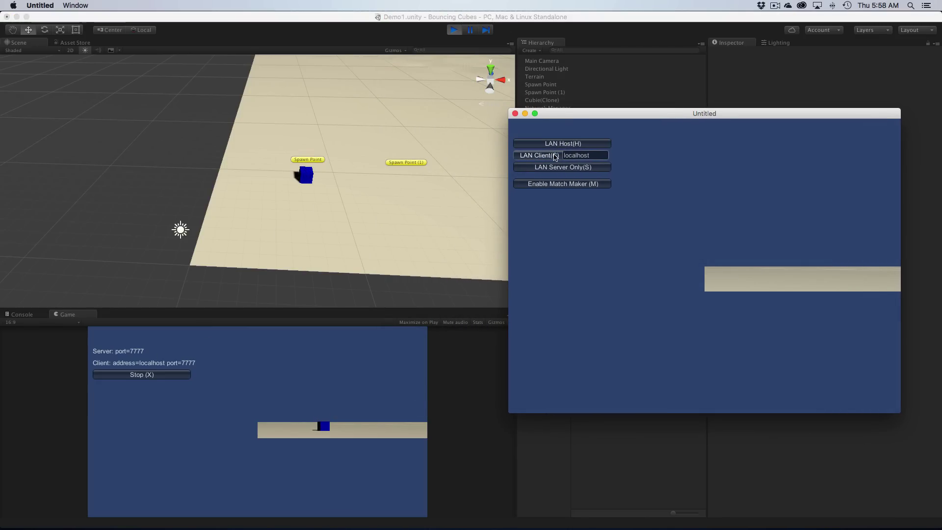
# - Join as LAN client from the standalone player, then move the host's blue cube up and right
pyautogui.click(540, 155)
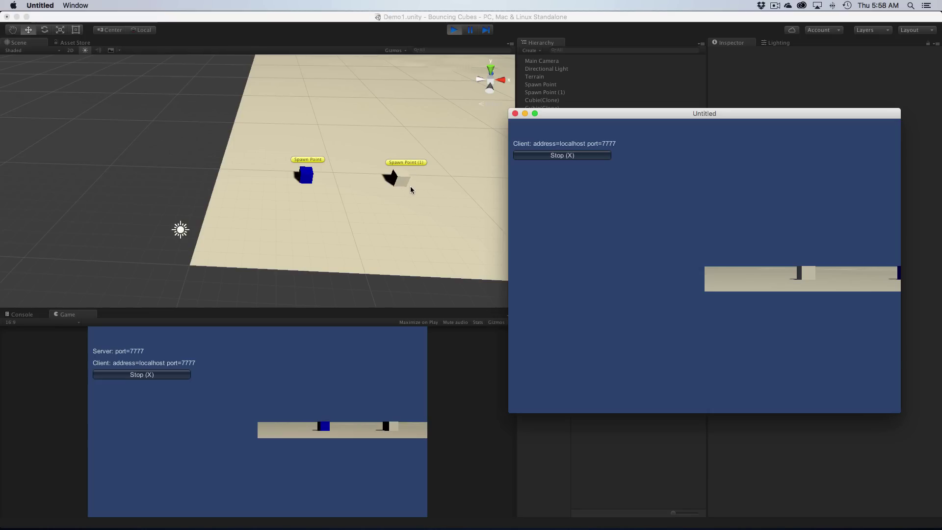
pyautogui.click(348, 417)
pyautogui.press('Up')
pyautogui.press('Right')
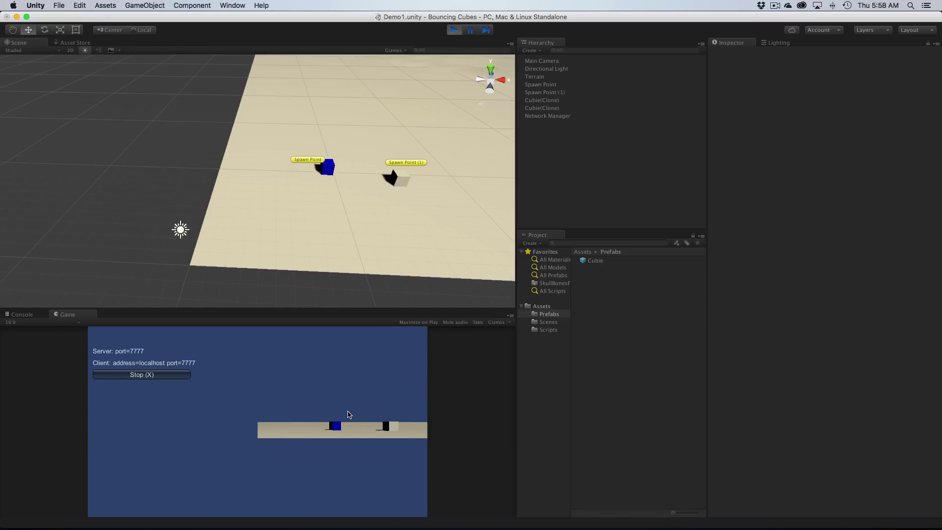
# - Steer the client's grey cube around near Spawn Point with the arrow keys
pyautogui.press('super+Tab')
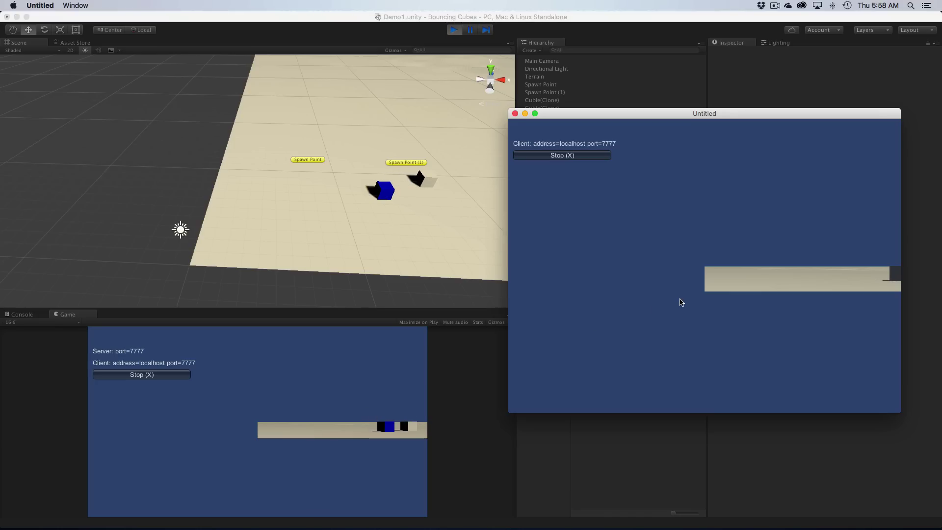
pyautogui.press('Left')
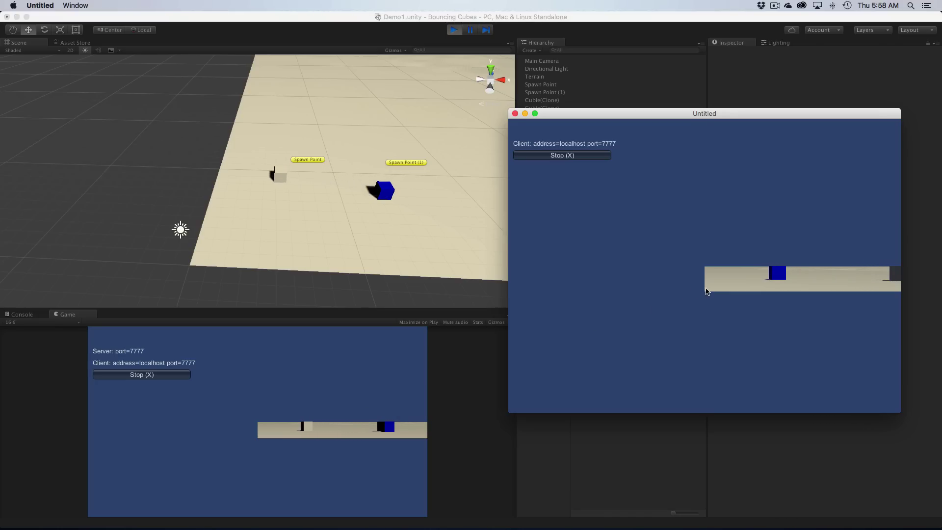
pyautogui.press('Down')
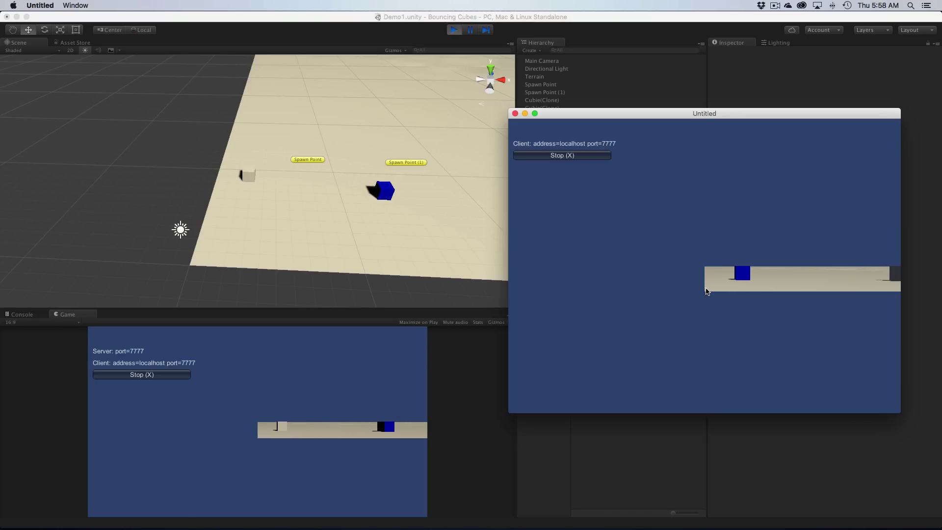
pyautogui.press('Right')
pyautogui.press('Up')
pyautogui.press('Left')
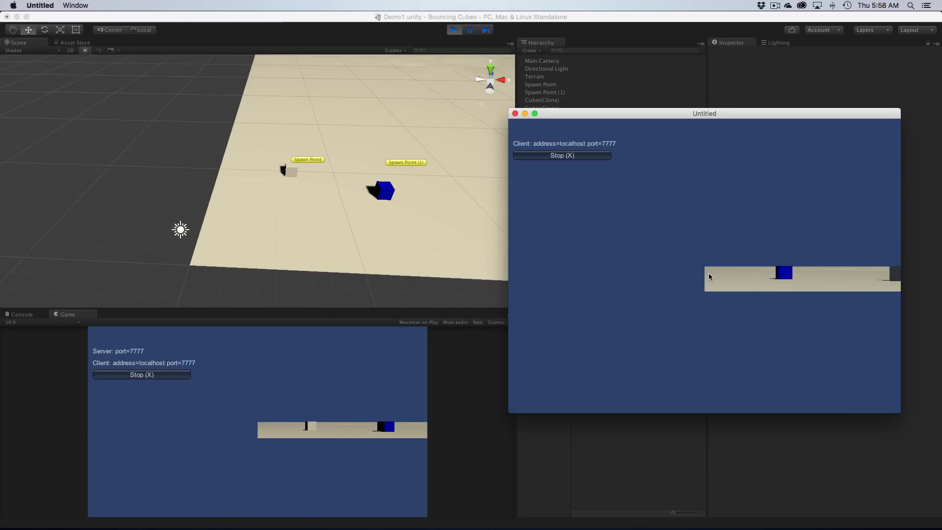
# - Close and quit the standalone client, then exit Play mode, removing both Cubie clones
pyautogui.click(515, 113)
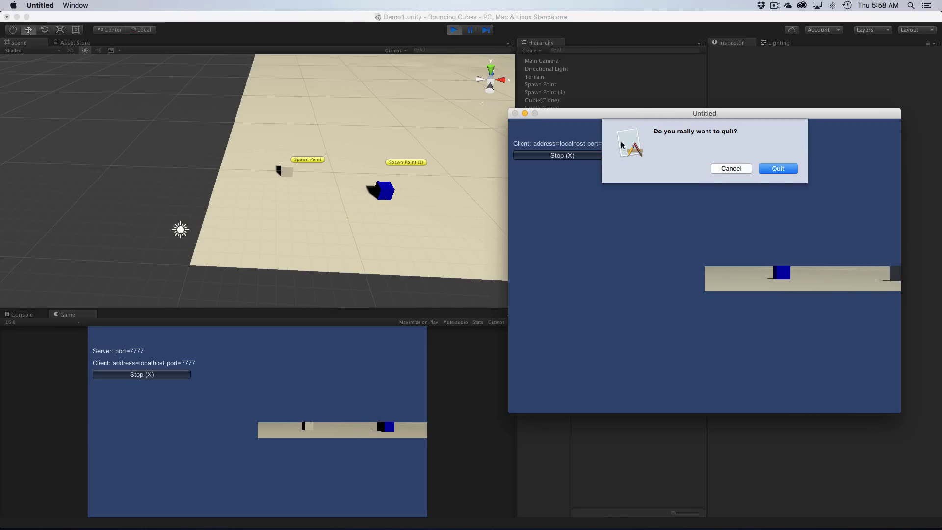
pyautogui.click(781, 169)
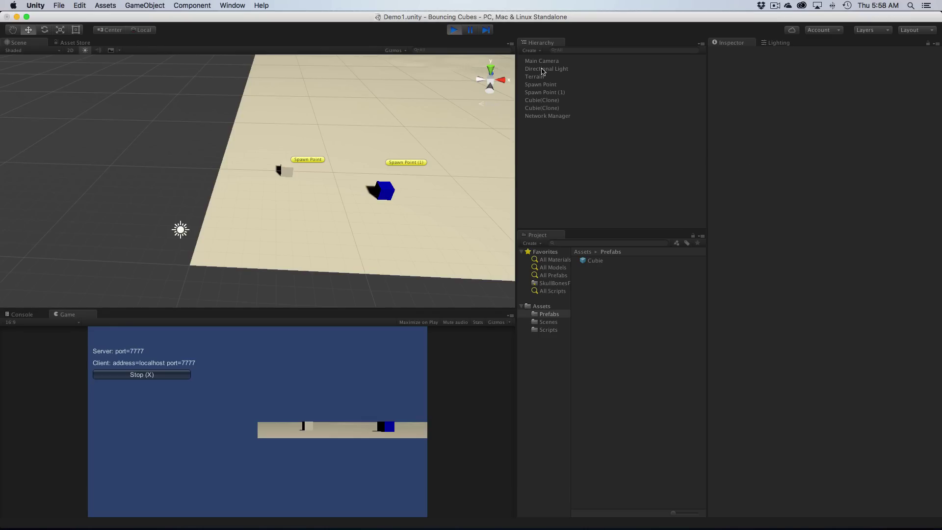
pyautogui.click(460, 28)
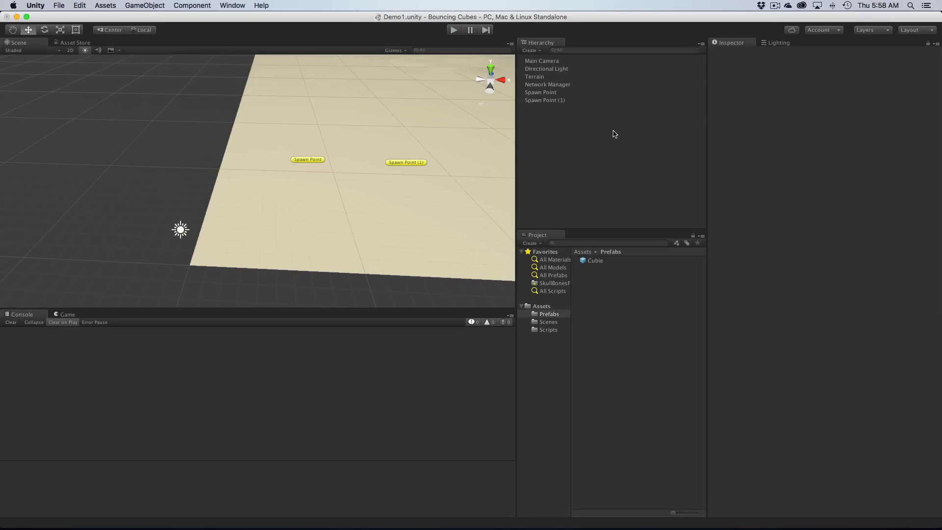